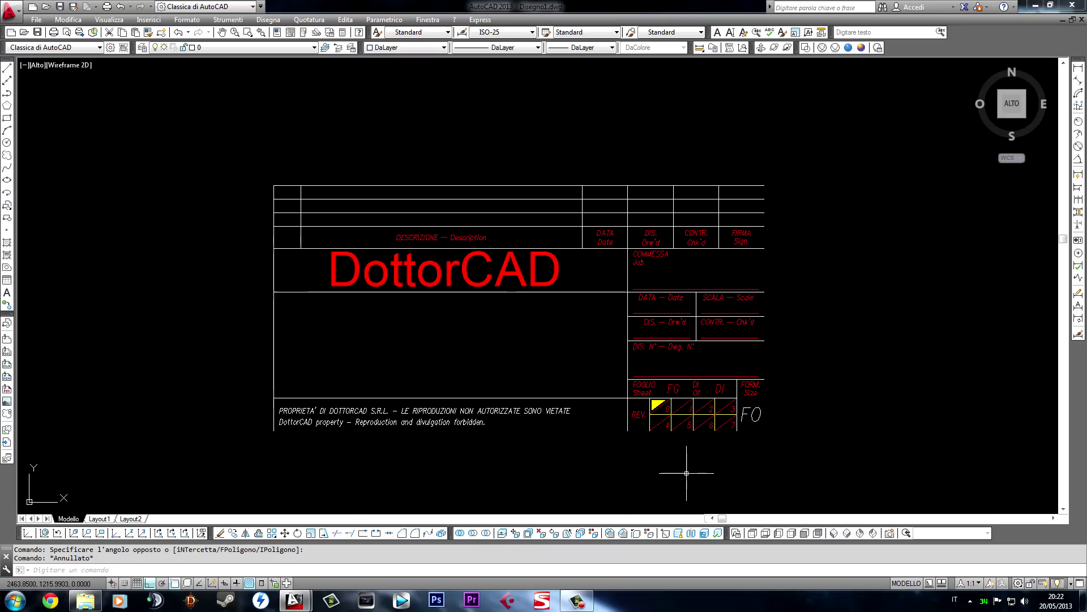
# Select the upper table lines, DESCRIZIONE and DottorCAD text and left border, then clear the selection
pyautogui.click(501, 179)
pyautogui.click(469, 159)
pyautogui.click(448, 187)
pyautogui.click(430, 232)
pyautogui.click(391, 283)
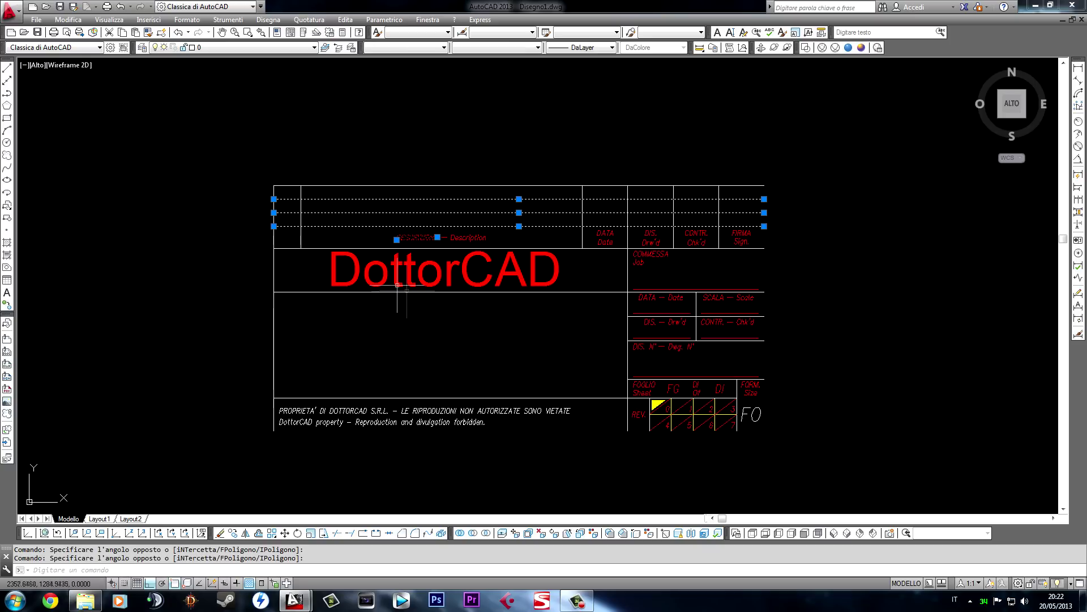
pyautogui.click(456, 327)
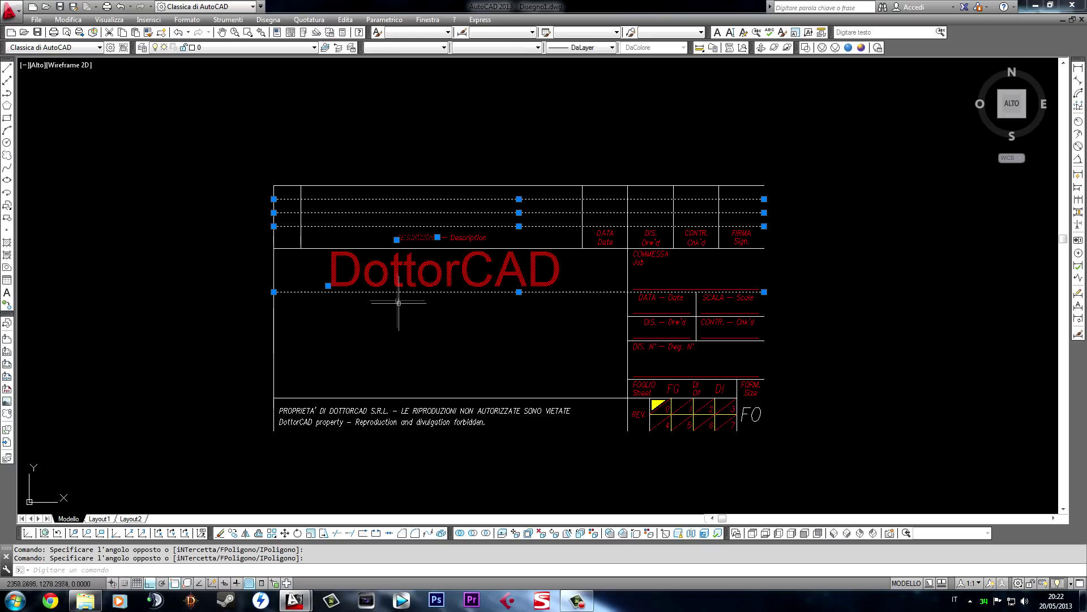
pyautogui.click(278, 392)
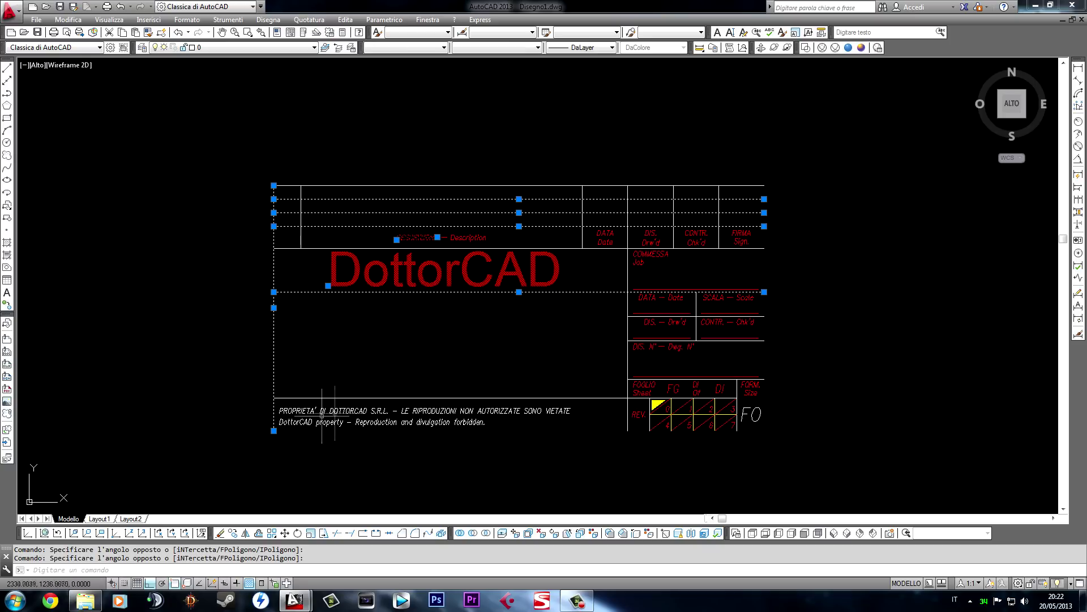
pyautogui.press('Escape')
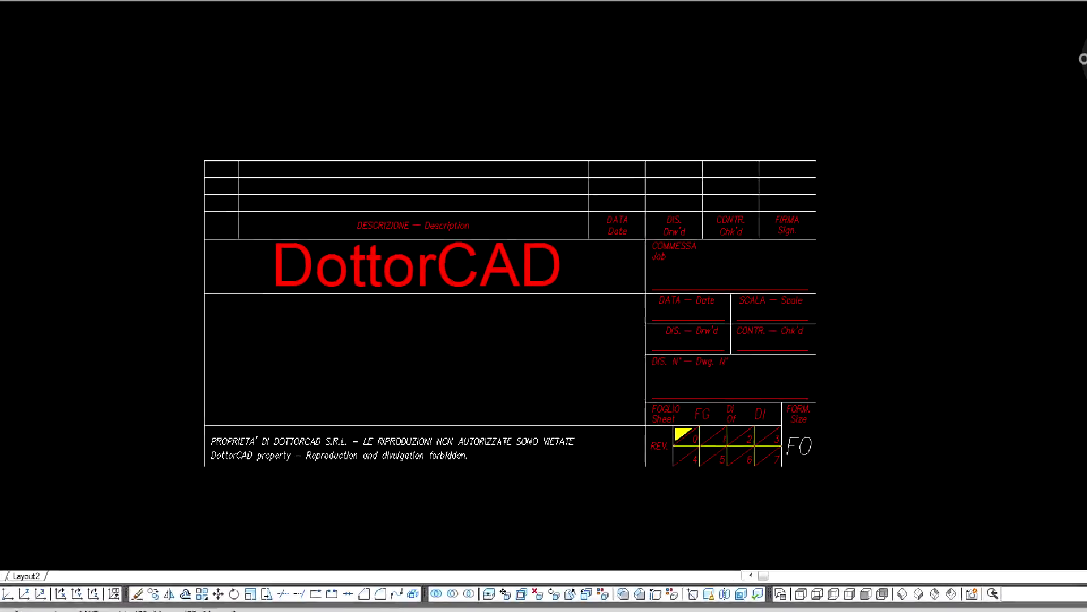
# Define block Cartiglio1 from a window selection of the entire title block, then start base-point picking
pyautogui.click(9, 200)
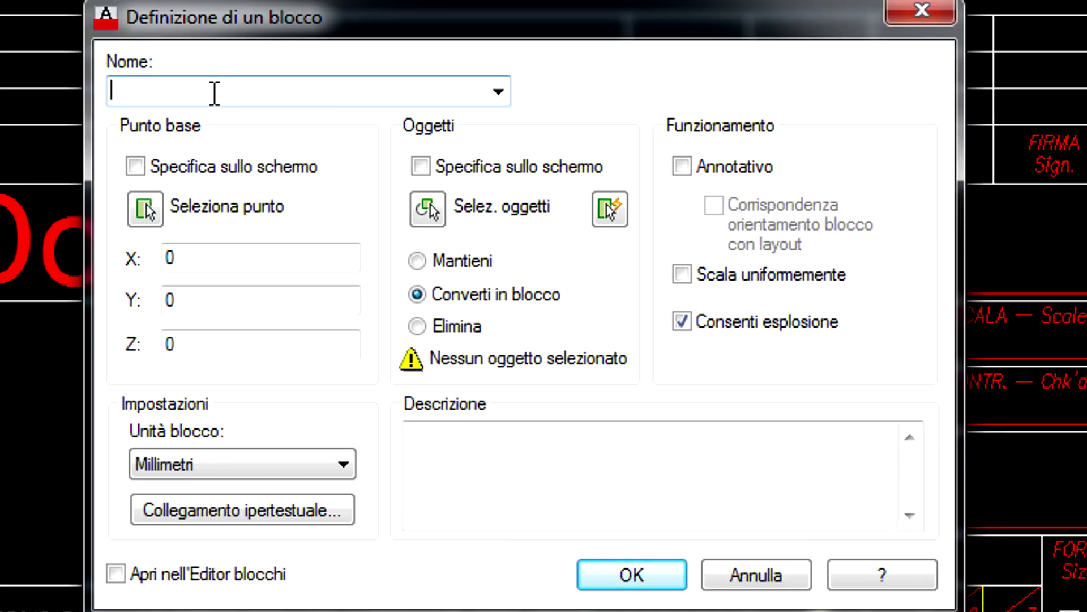
pyautogui.write('Cartiglio1')
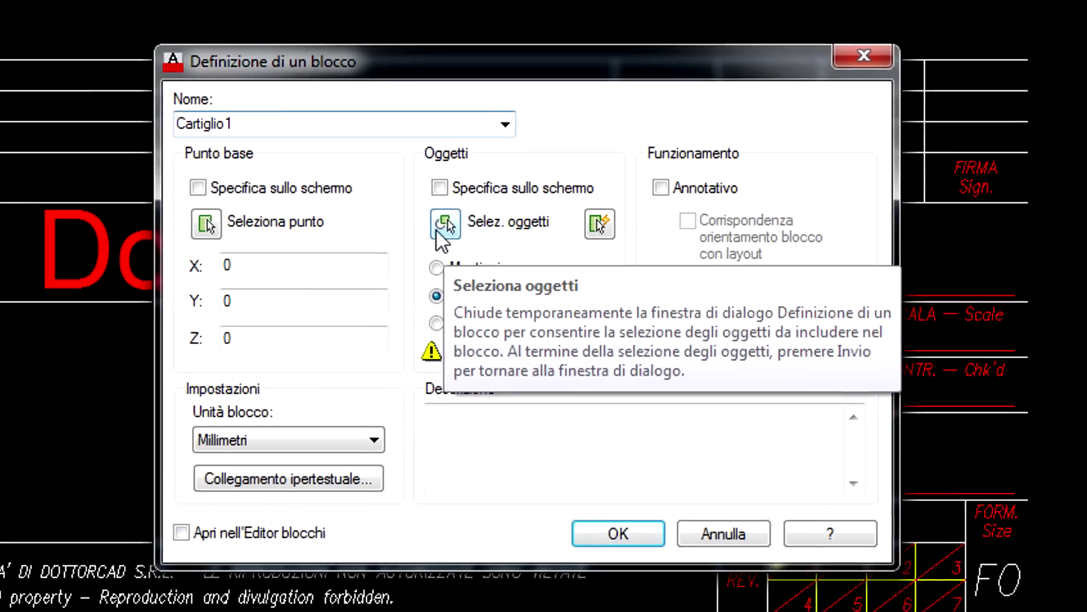
pyautogui.click(422, 219)
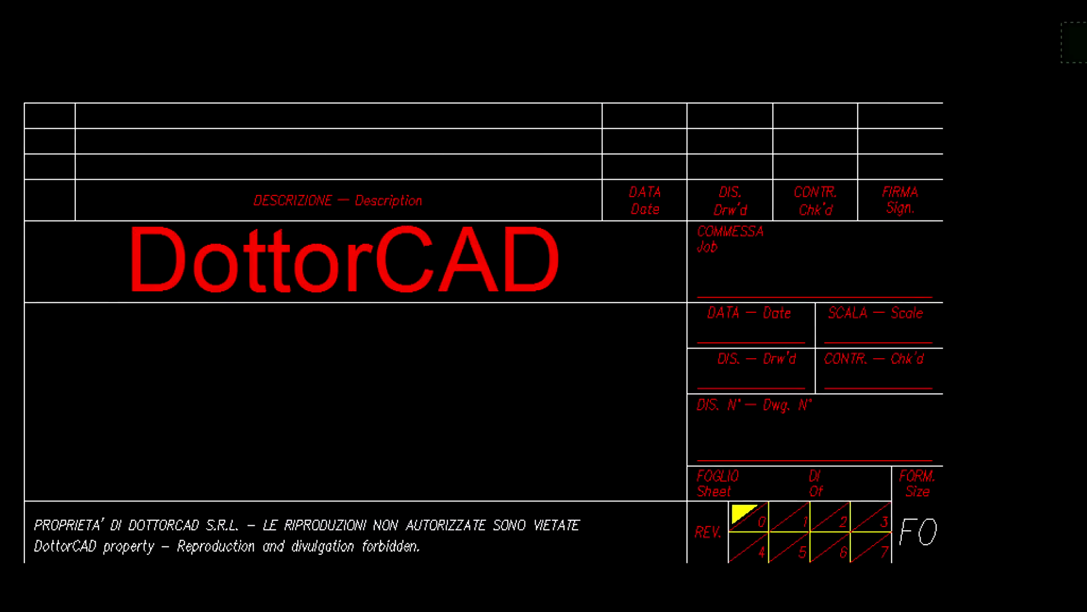
pyautogui.moveTo(1084, 609); pyautogui.dragTo(3, 23)
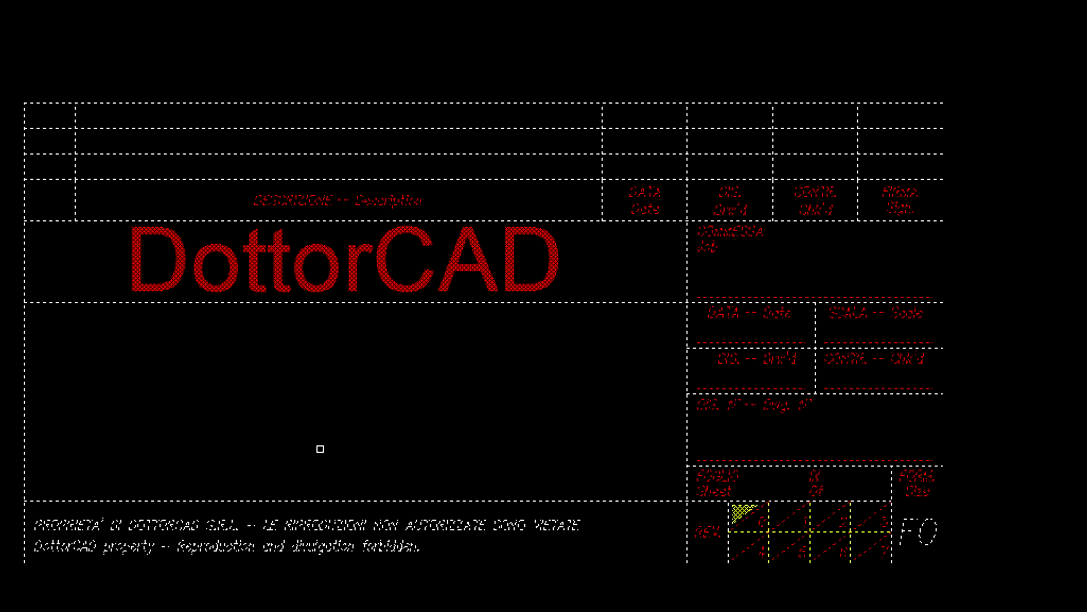
pyautogui.press('Return')
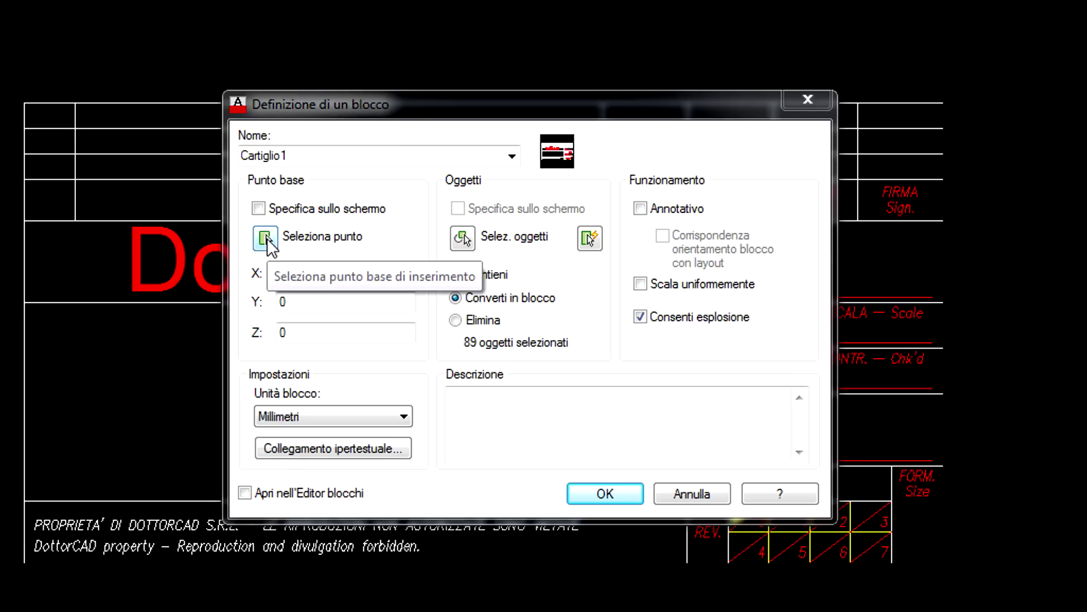
pyautogui.click(265, 238)
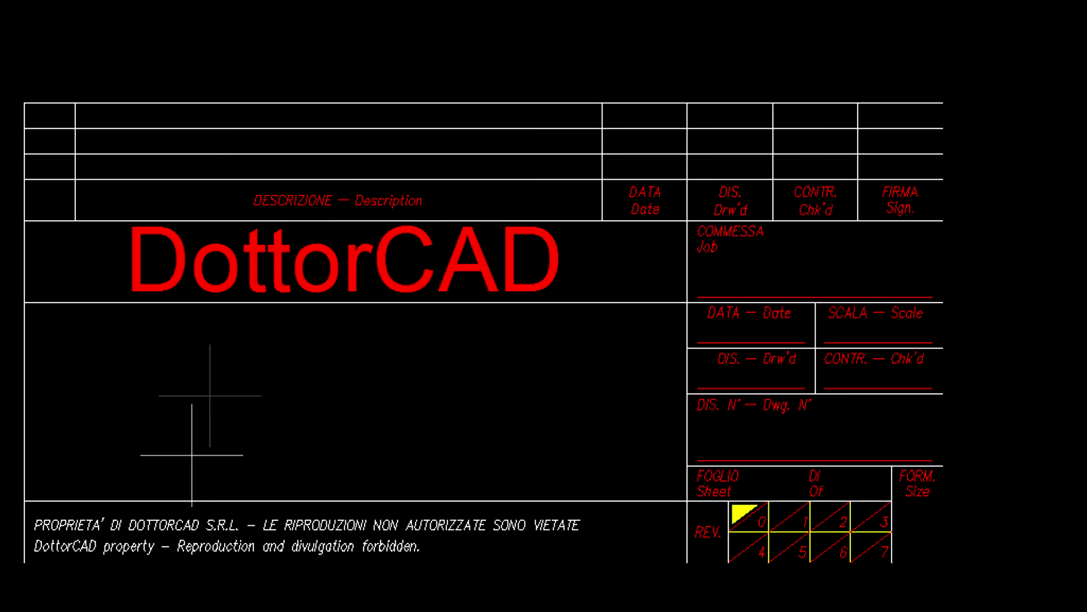
# Base Cartiglio1 at the bottom-right corner (X 2492.331, Y 1231.524), create it, and verify it's one block
pyautogui.click(24, 562)
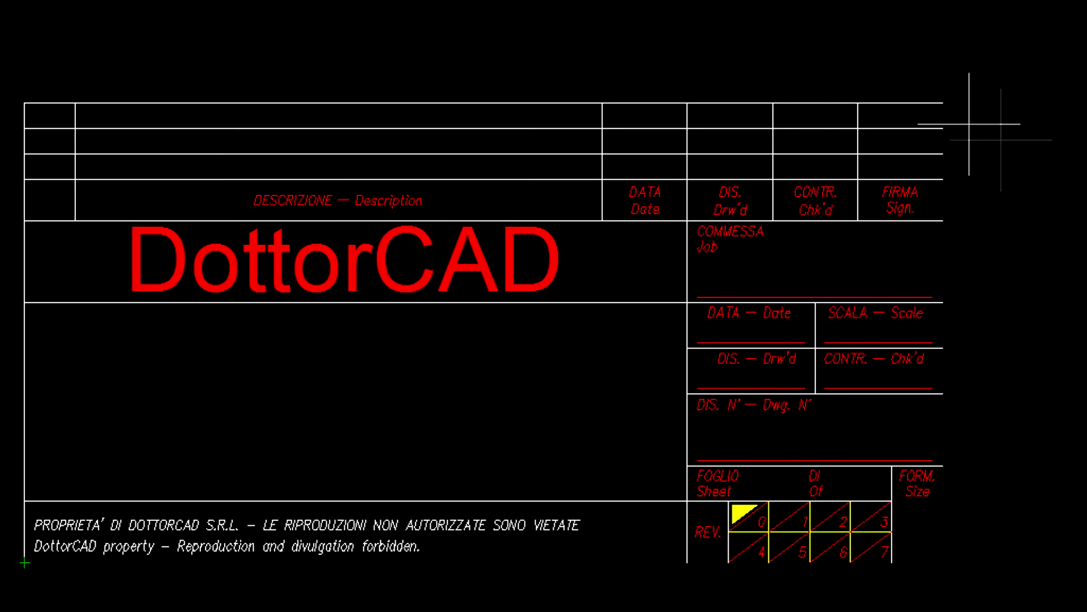
pyautogui.click(943, 103)
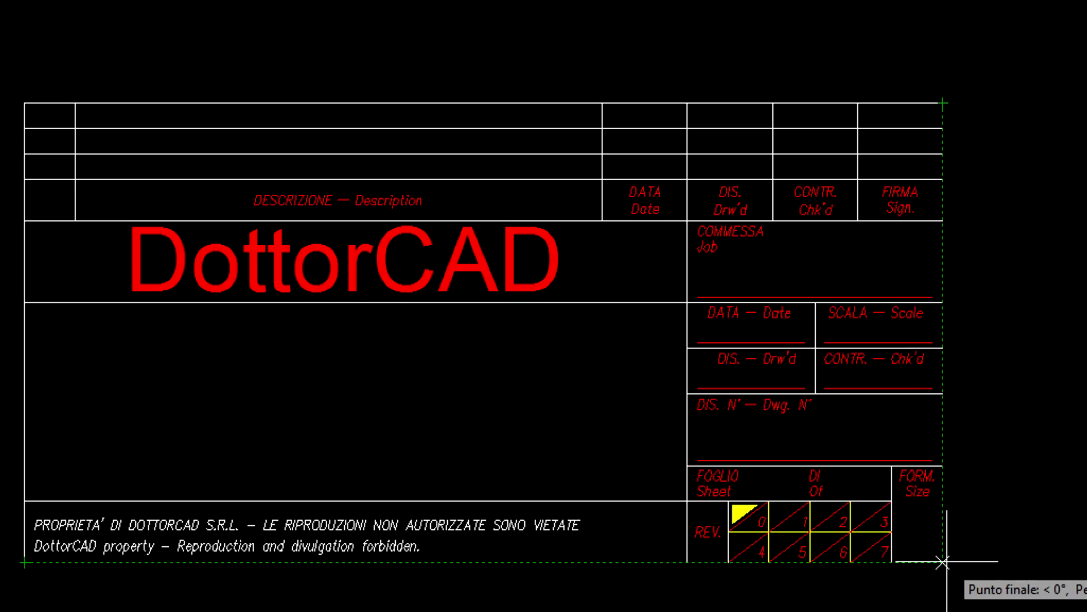
pyautogui.click(943, 562)
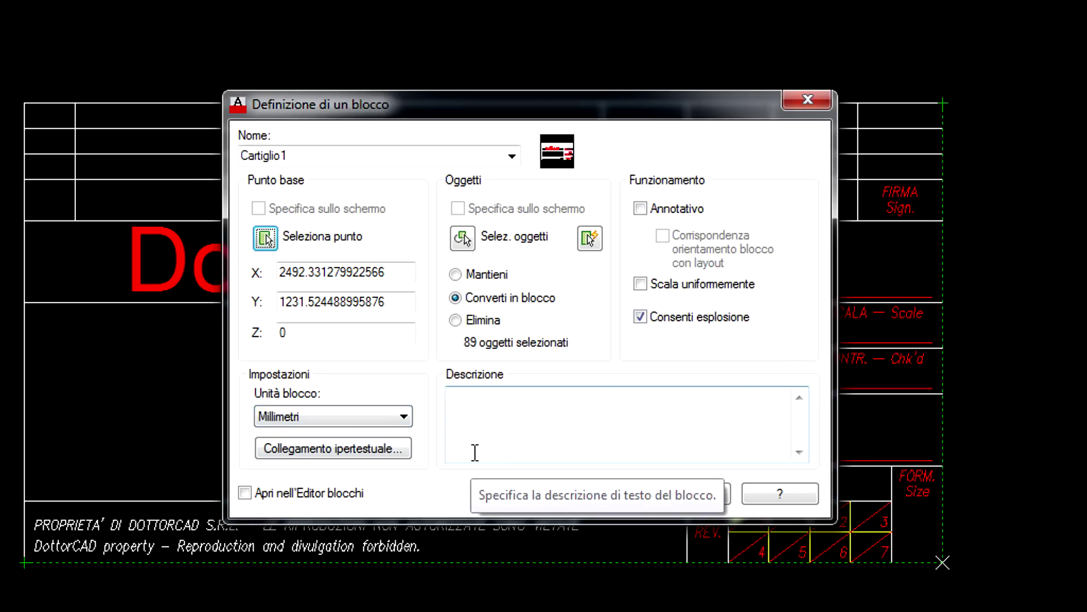
pyautogui.click(627, 500)
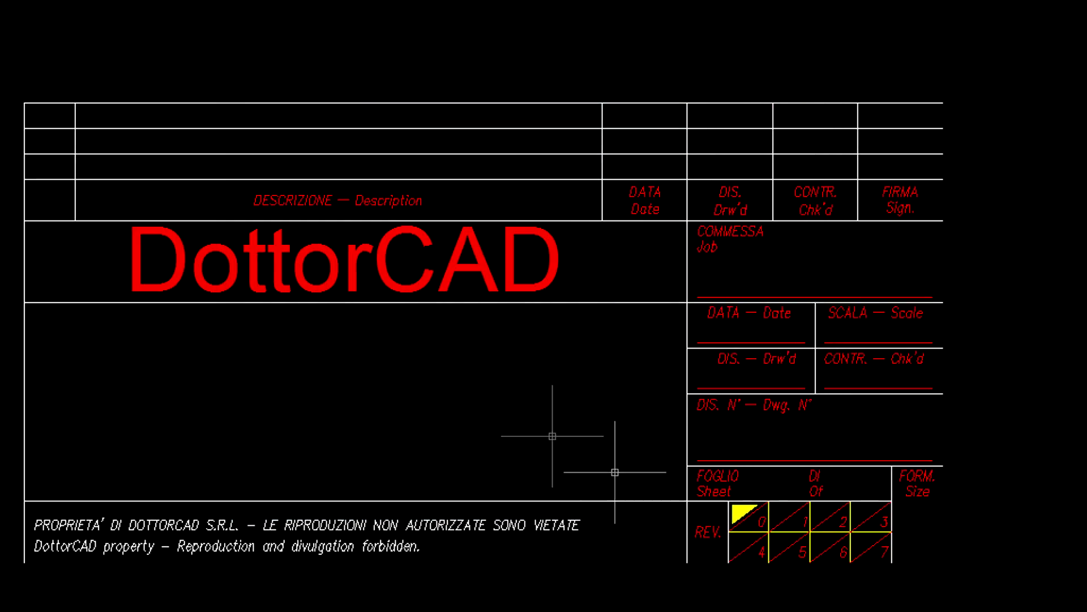
pyautogui.click(237, 252)
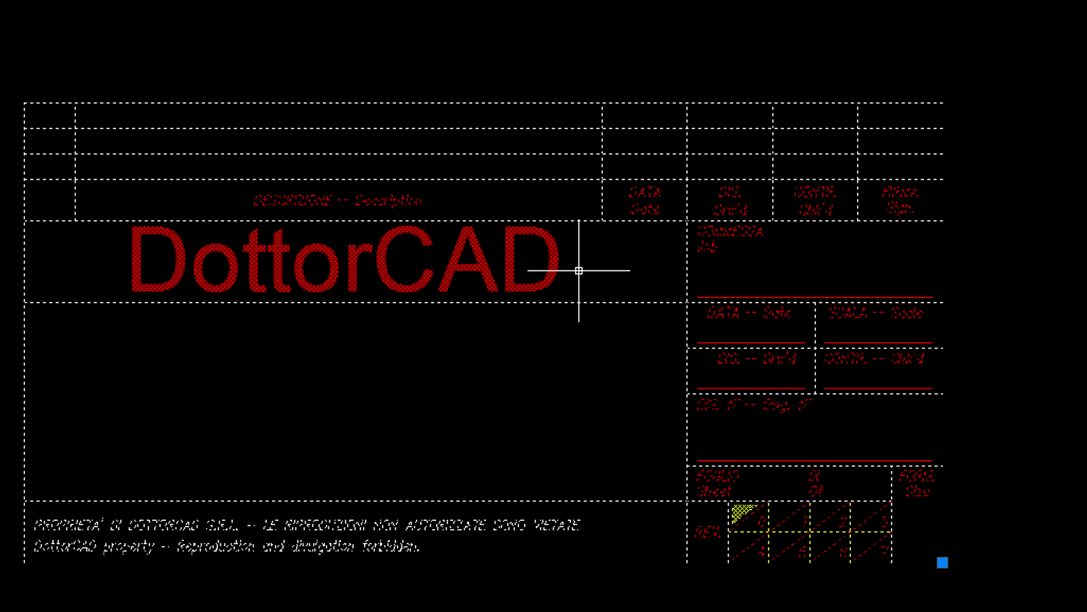
pyautogui.press('Escape')
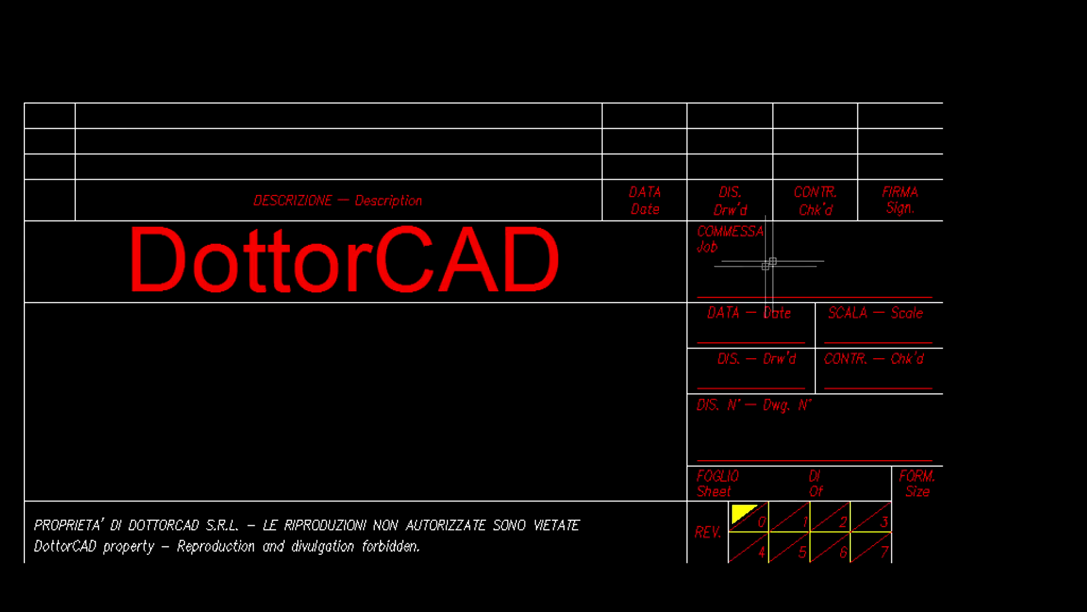
# Insert a copy of Cartiglio1 from the Nome list, placed right of the original title block
pyautogui.click(644, 302)
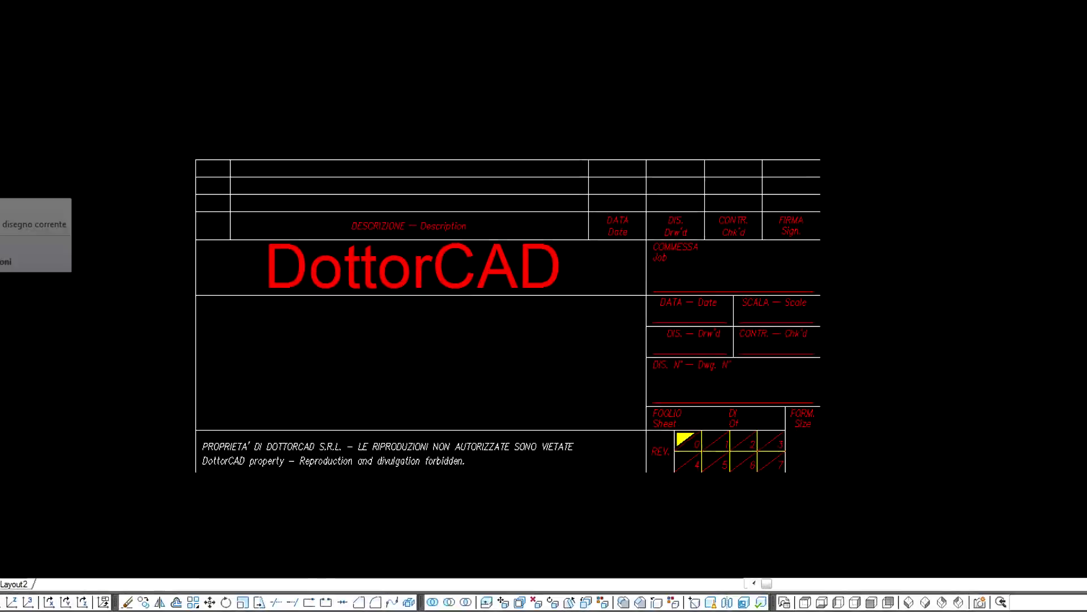
pyautogui.click(7, 206)
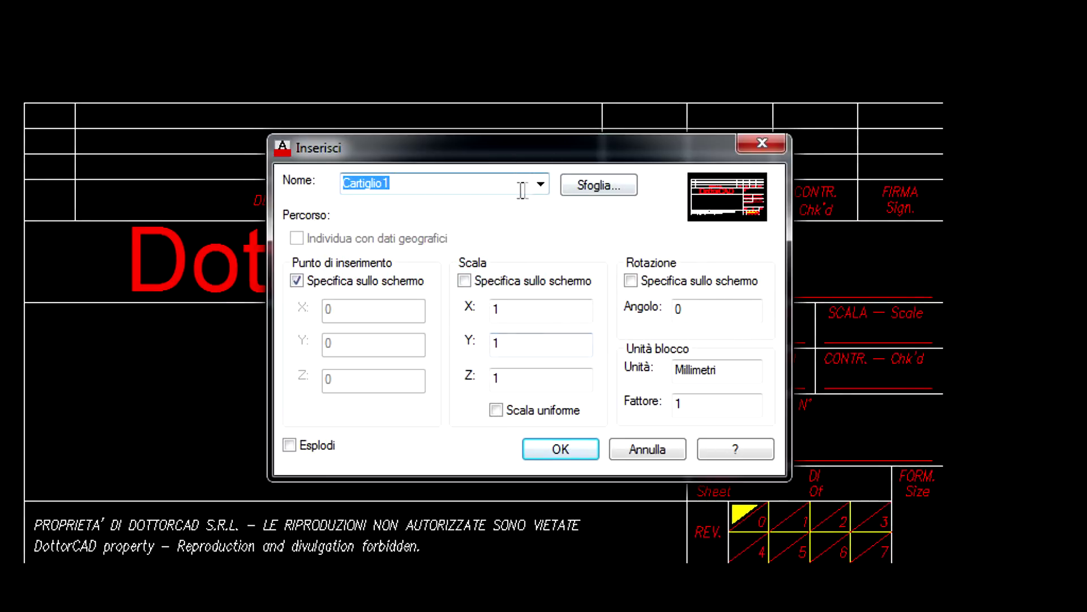
pyautogui.click(542, 185)
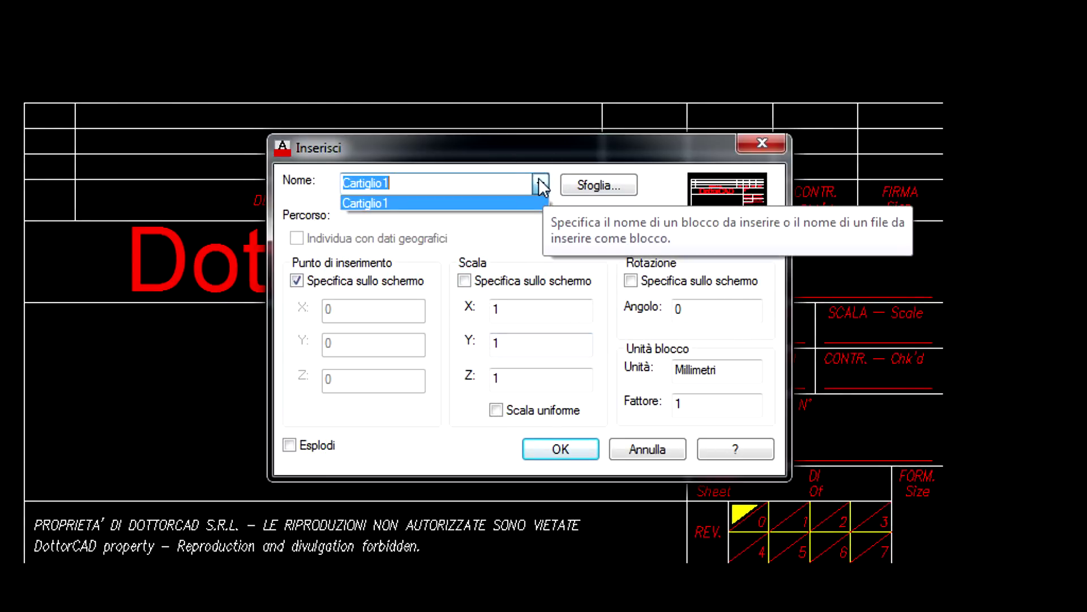
pyautogui.click(540, 184)
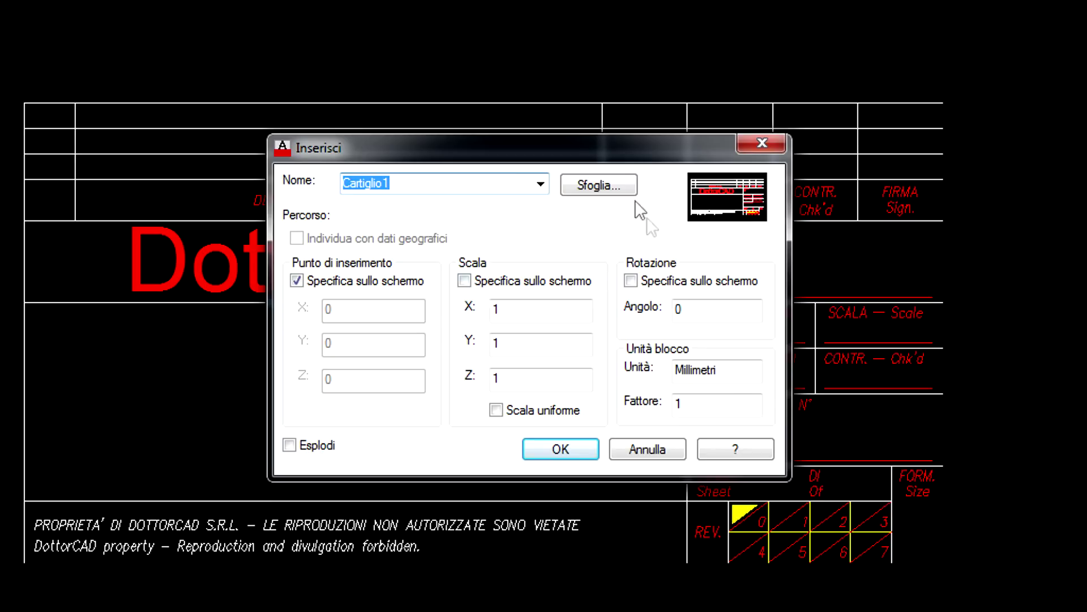
pyautogui.click(555, 450)
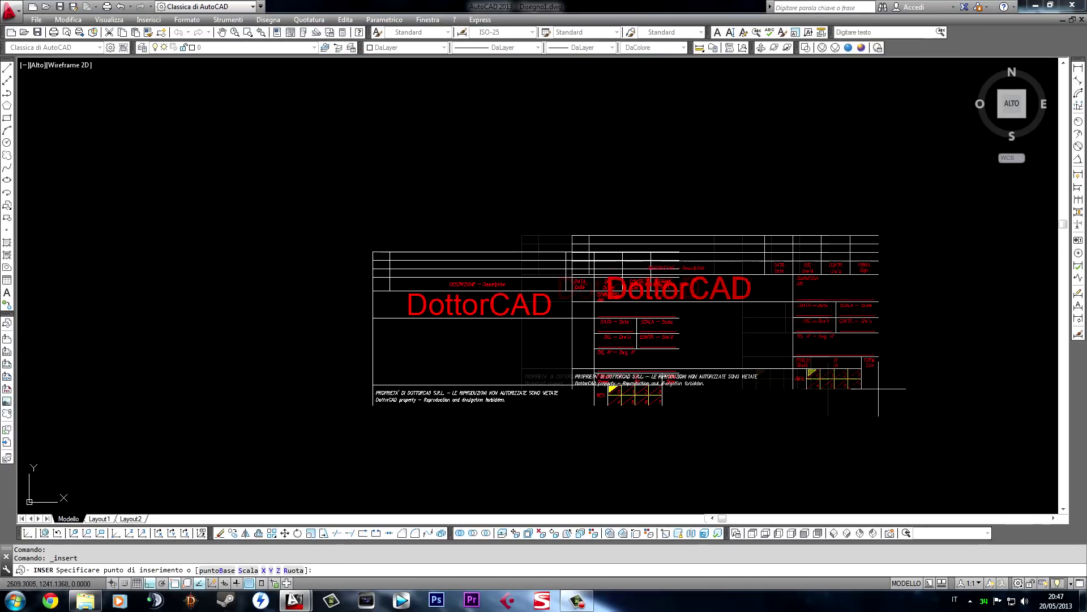
pyautogui.click(838, 395)
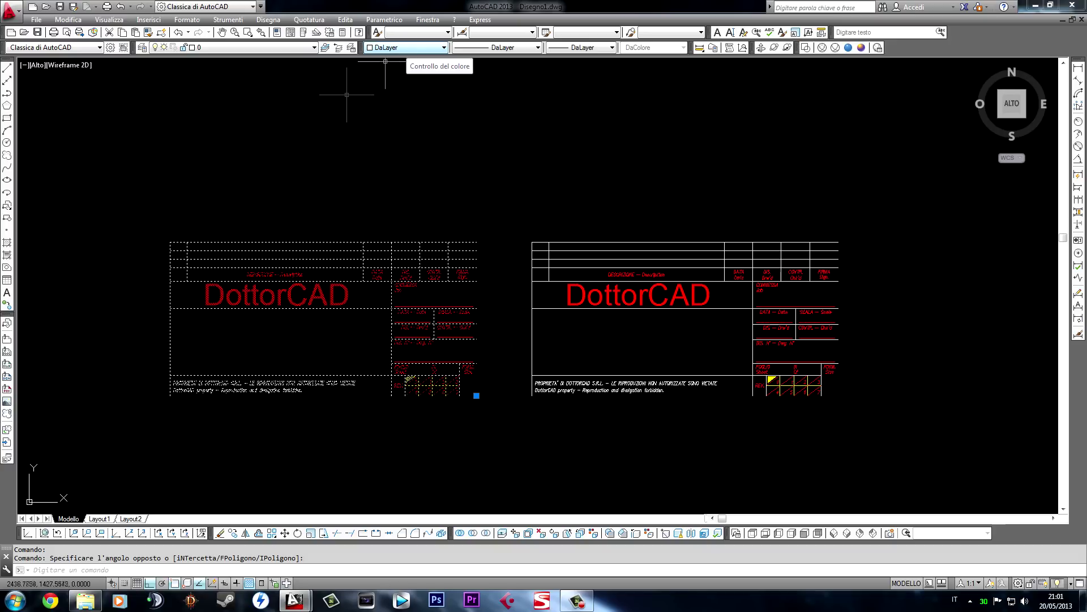
# Put the left title block on layer Cartiglio with colour and linetype set to DaLayer
pyautogui.click(290, 278)
pyautogui.click(373, 173)
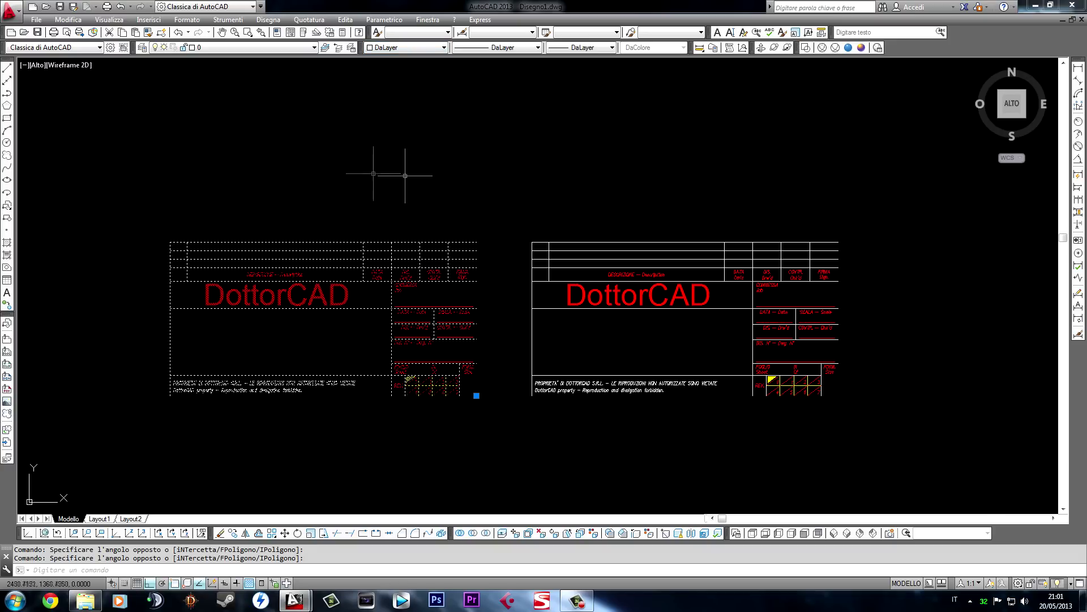
pyautogui.click(219, 50)
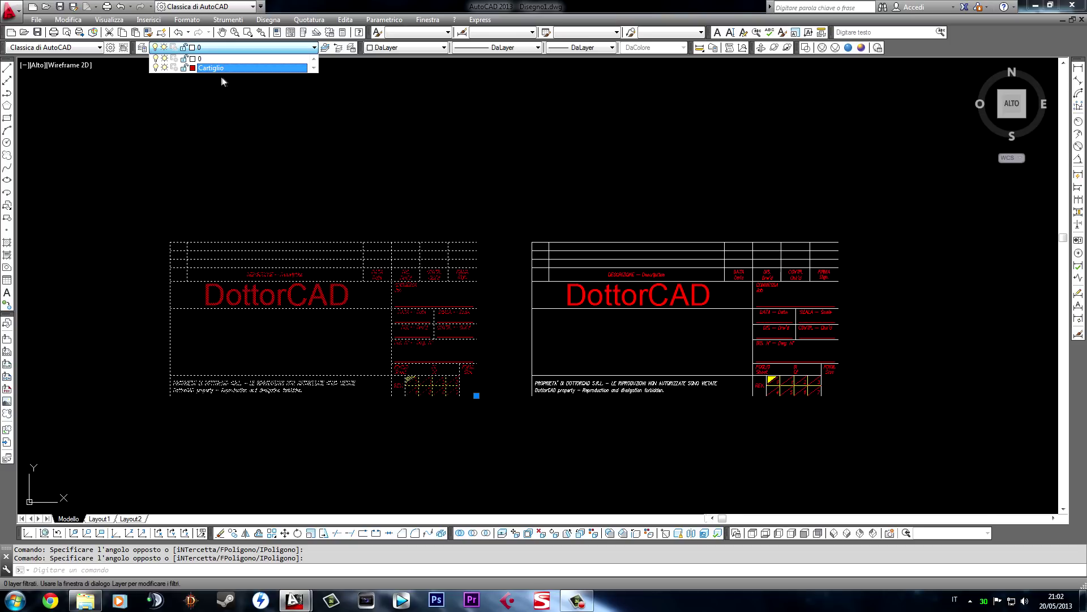
pyautogui.click(214, 69)
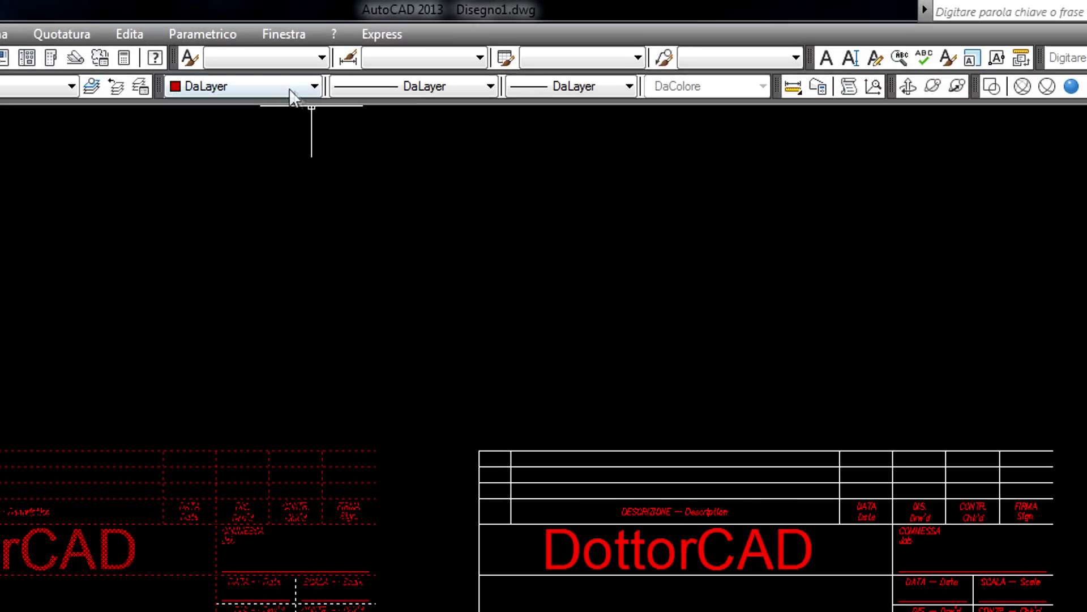
pyautogui.click(428, 48)
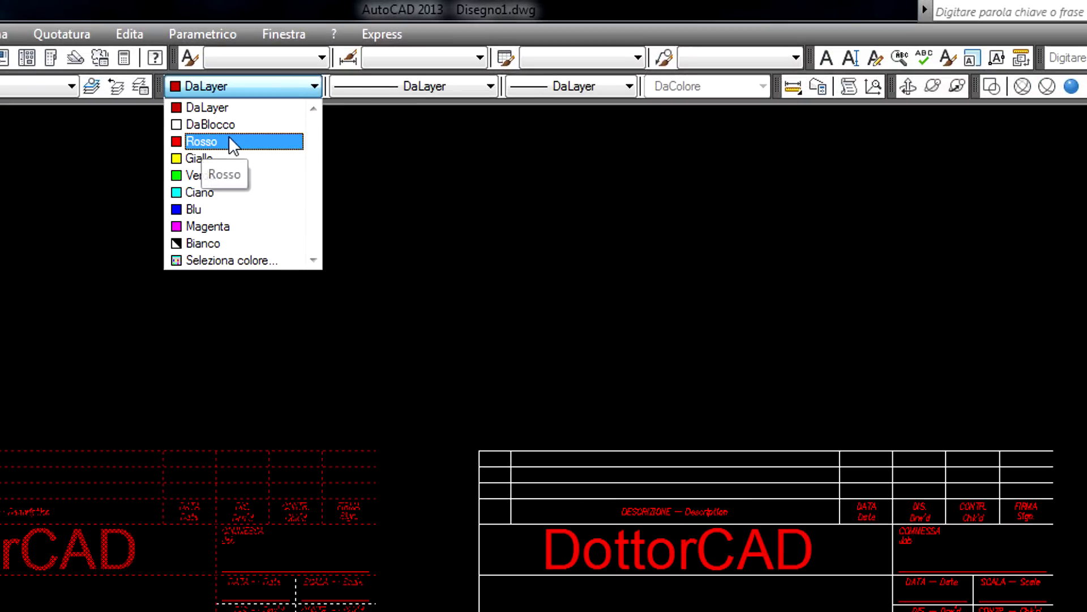
pyautogui.click(406, 86)
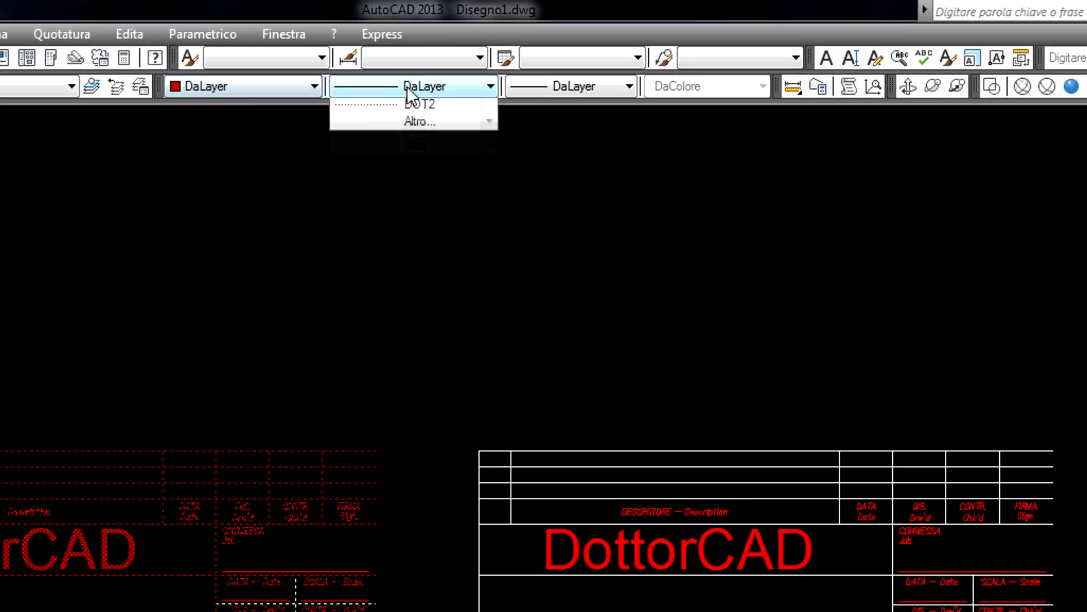
pyautogui.click(563, 87)
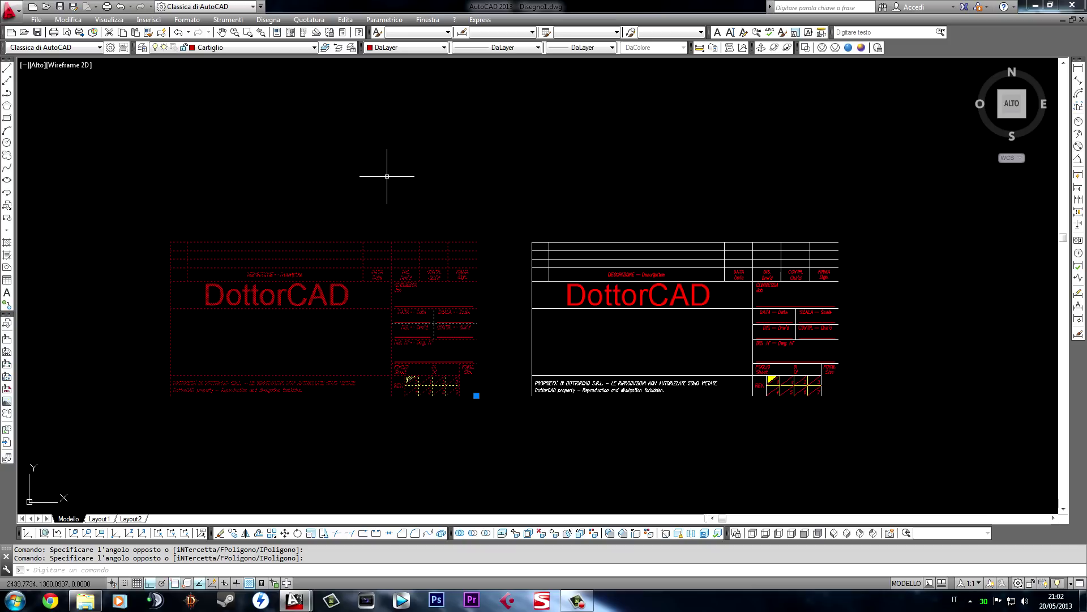
# Move the left title block onto layer 0
pyautogui.press('Escape')
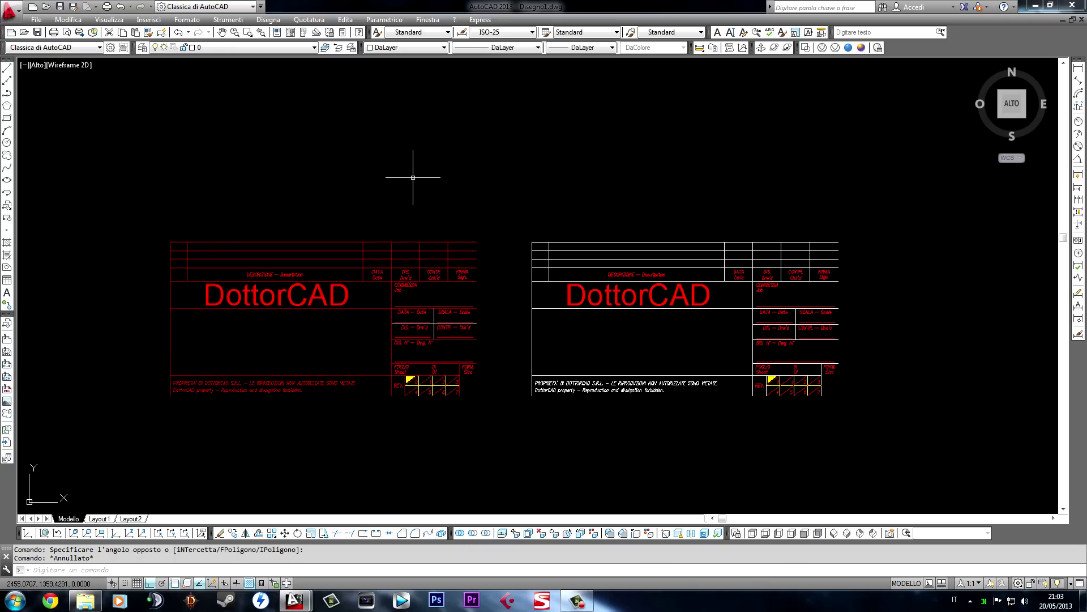
pyautogui.click(260, 180)
pyautogui.click(213, 243)
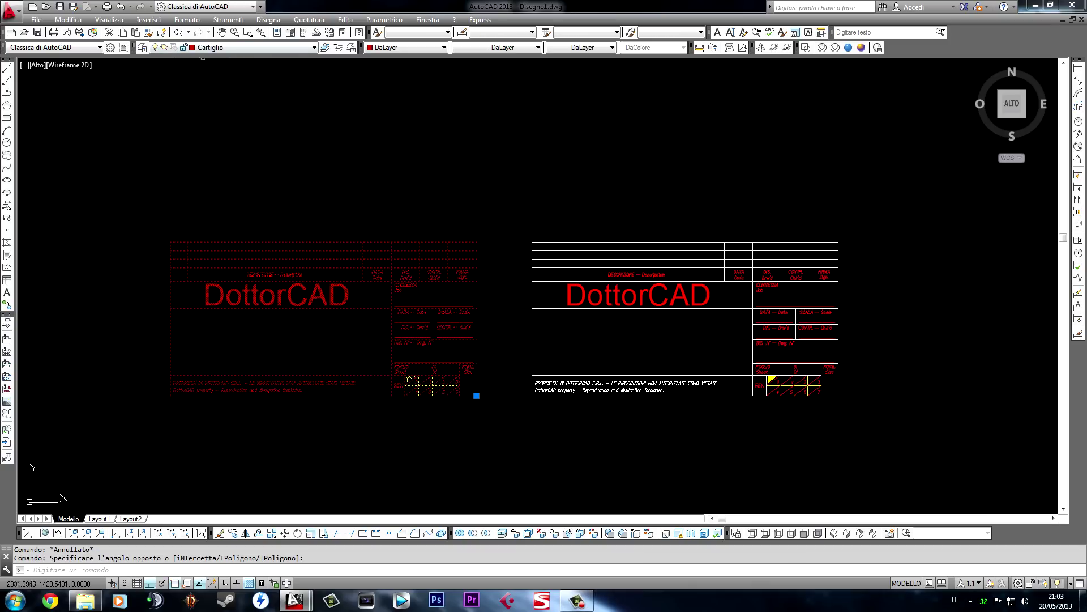
pyautogui.click(204, 48)
pyautogui.click(212, 57)
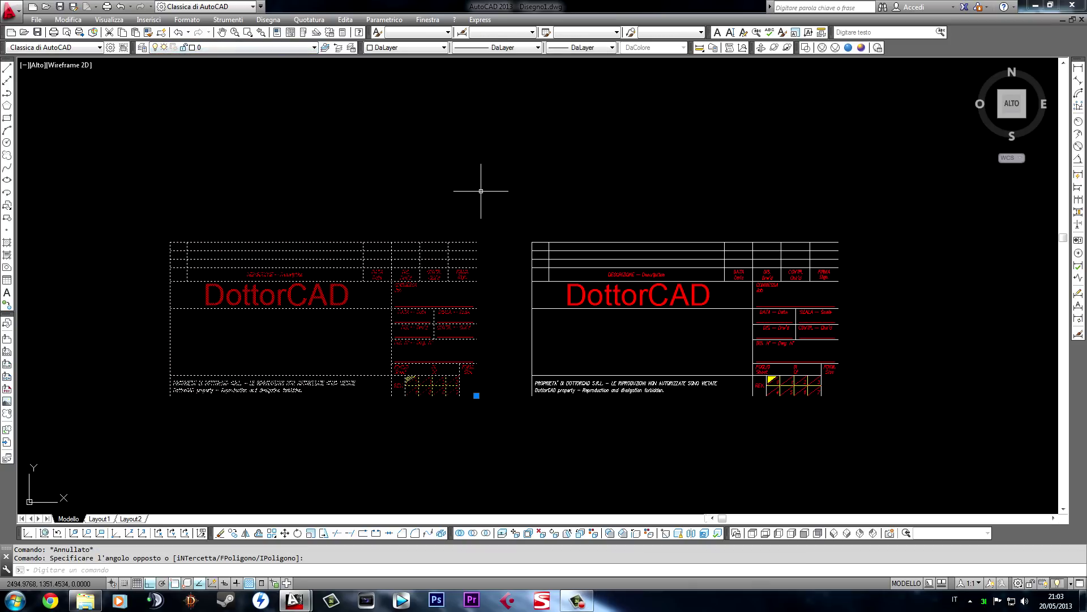
pyautogui.press('Escape')
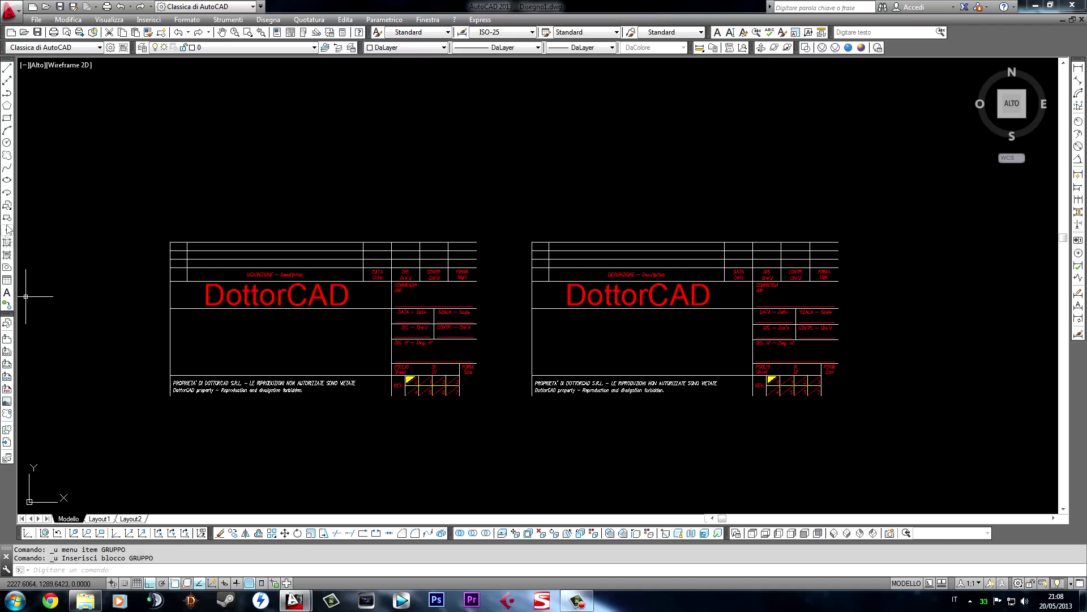
# Insert two more Cartiglio1 blocks above the existing pair and pick the lower-left one to explode
pyautogui.click(546, 374)
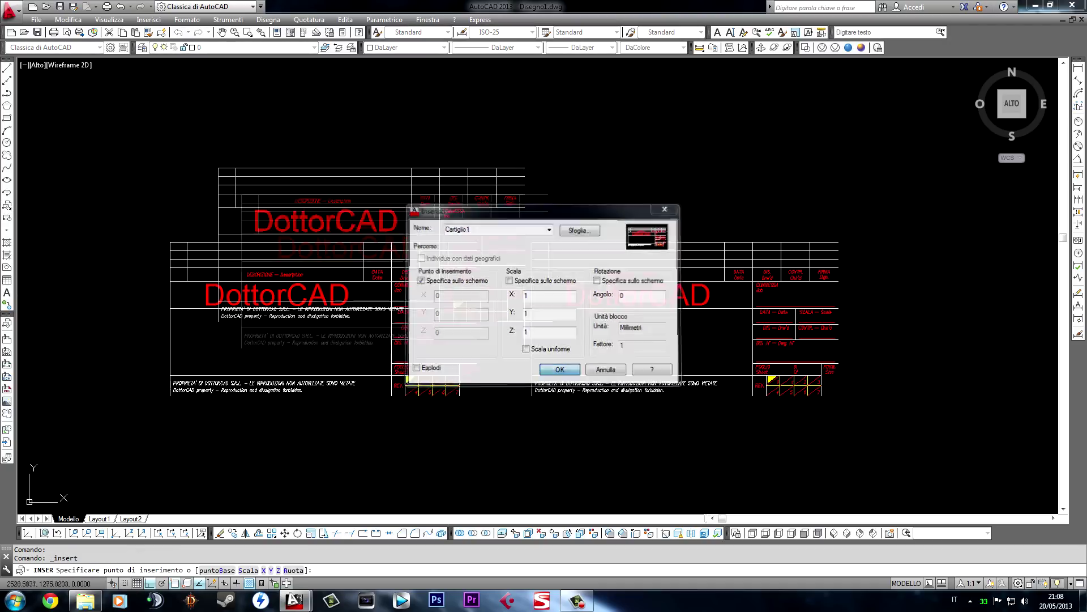
pyautogui.click(478, 230)
pyautogui.press('Return')
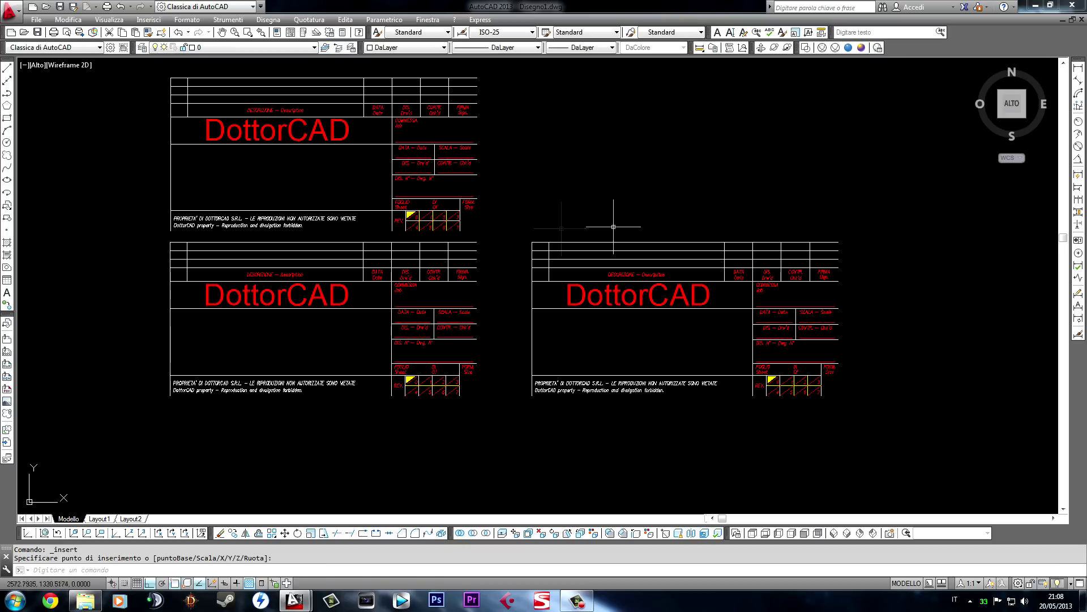
pyautogui.click(560, 367)
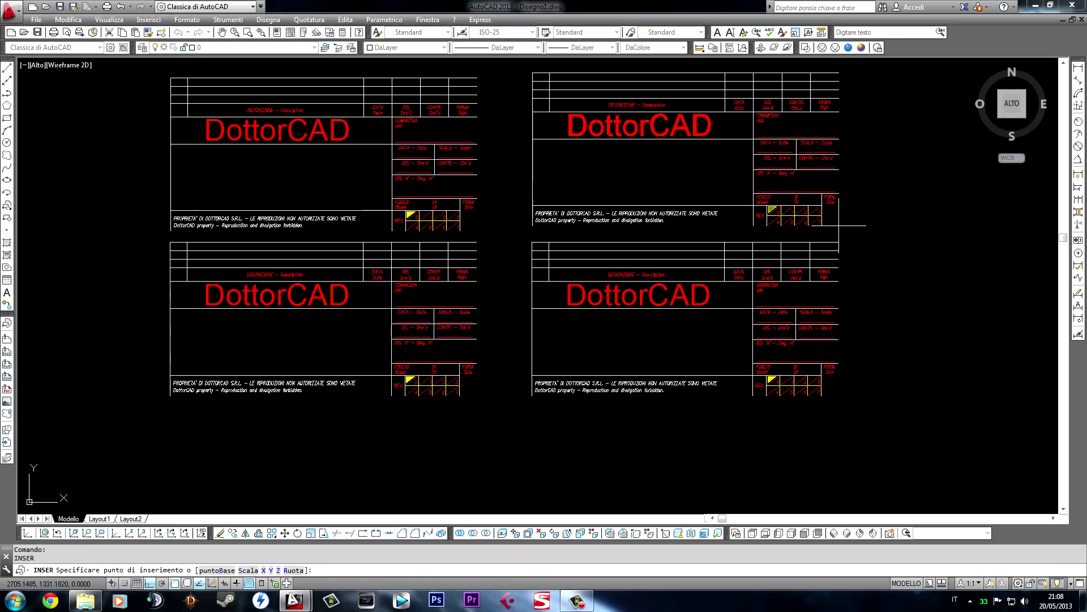
pyautogui.click(834, 225)
pyautogui.hotkey('ctrl', 'y')
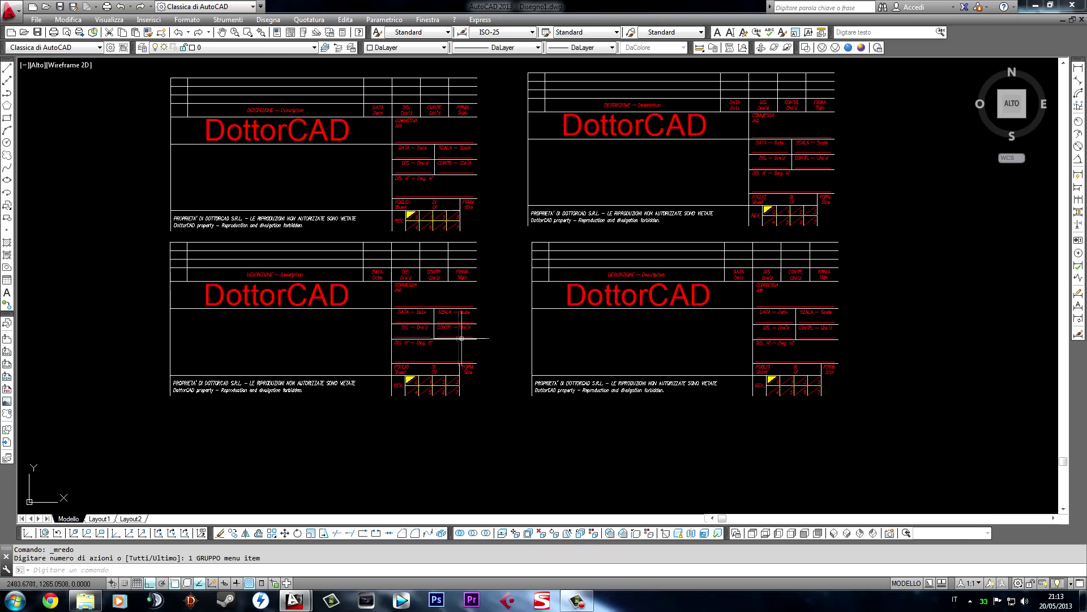
pyautogui.click(441, 533)
pyautogui.click(483, 430)
# Explode the lower-left title block and move its DottorCAD text further left
pyautogui.click(439, 396)
pyautogui.press('Return')
pyautogui.click(347, 294)
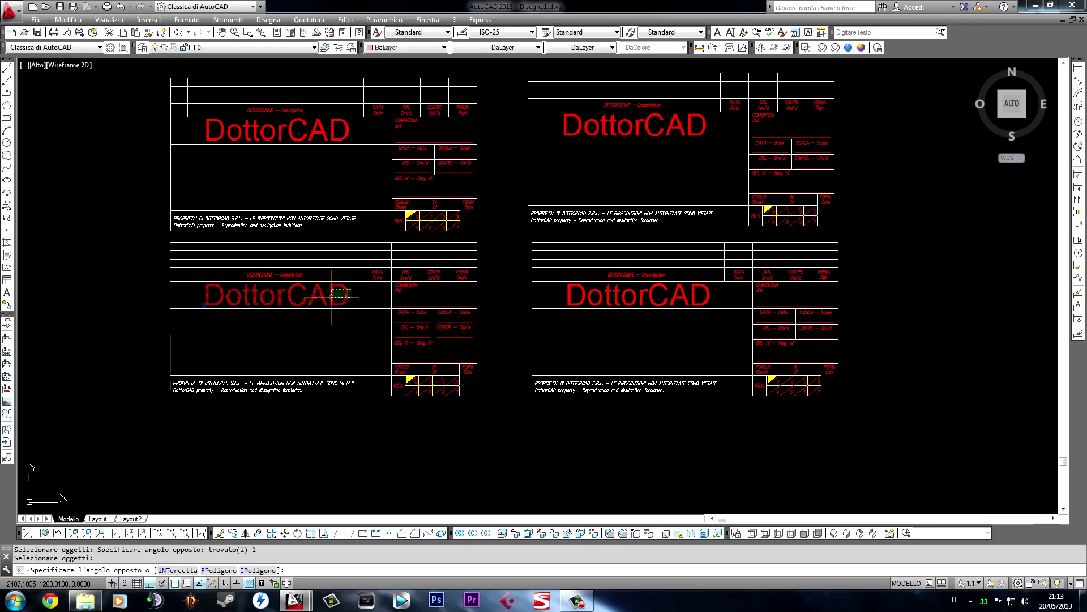
pyautogui.click(338, 365)
pyautogui.click(362, 447)
pyautogui.write('m')
pyautogui.press('Return')
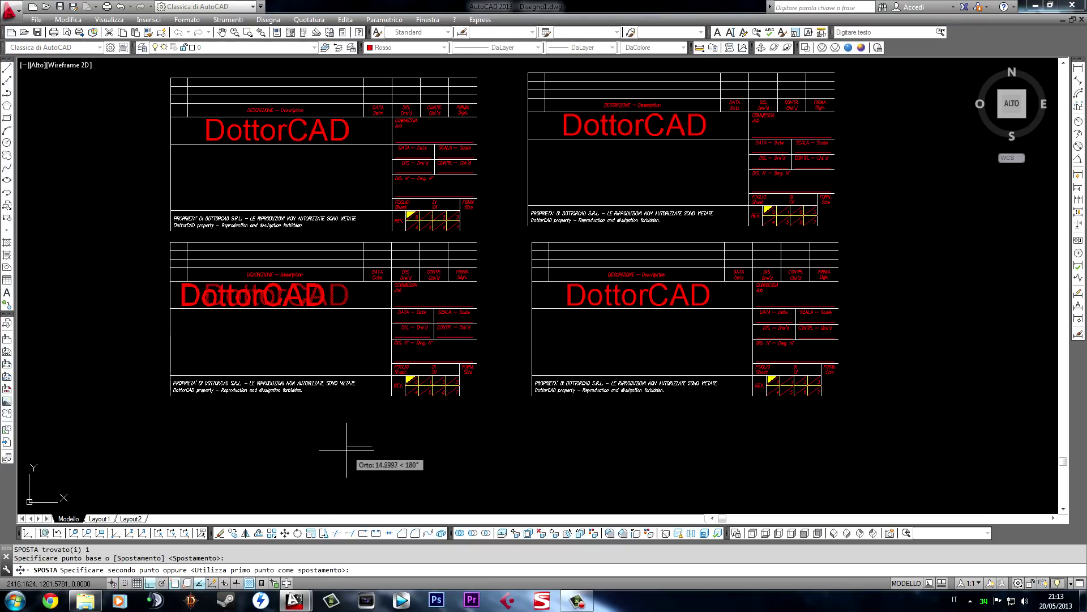
pyautogui.click(336, 293)
# Edit the label text to read DottorCAD-YT
pyautogui.doubleClick(317, 295)
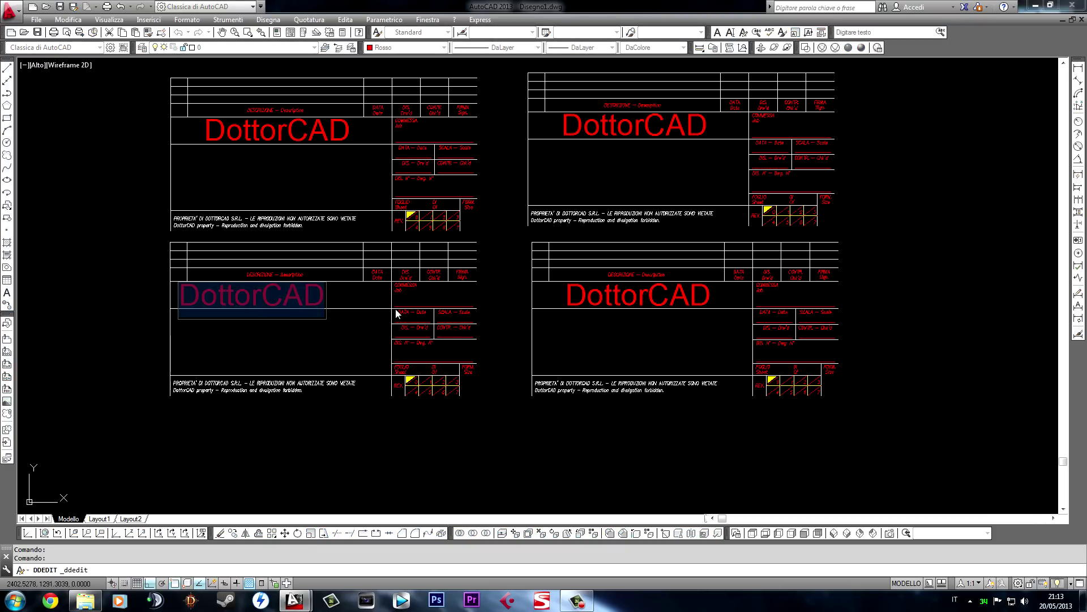
pyautogui.write('-YT')
pyautogui.press('Return')
pyautogui.press('Return')
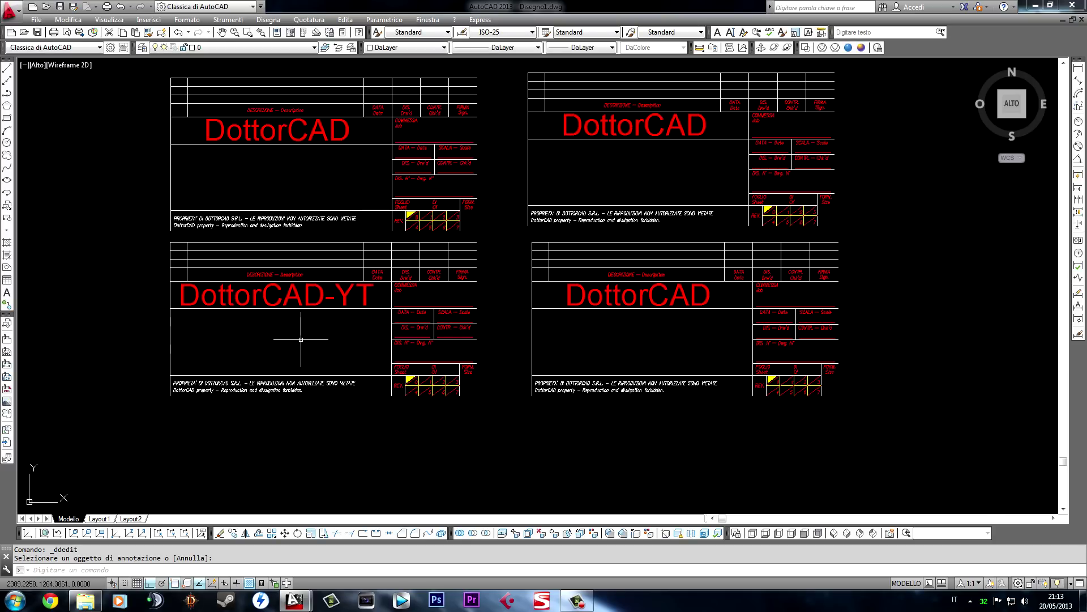
pyautogui.click(7, 219)
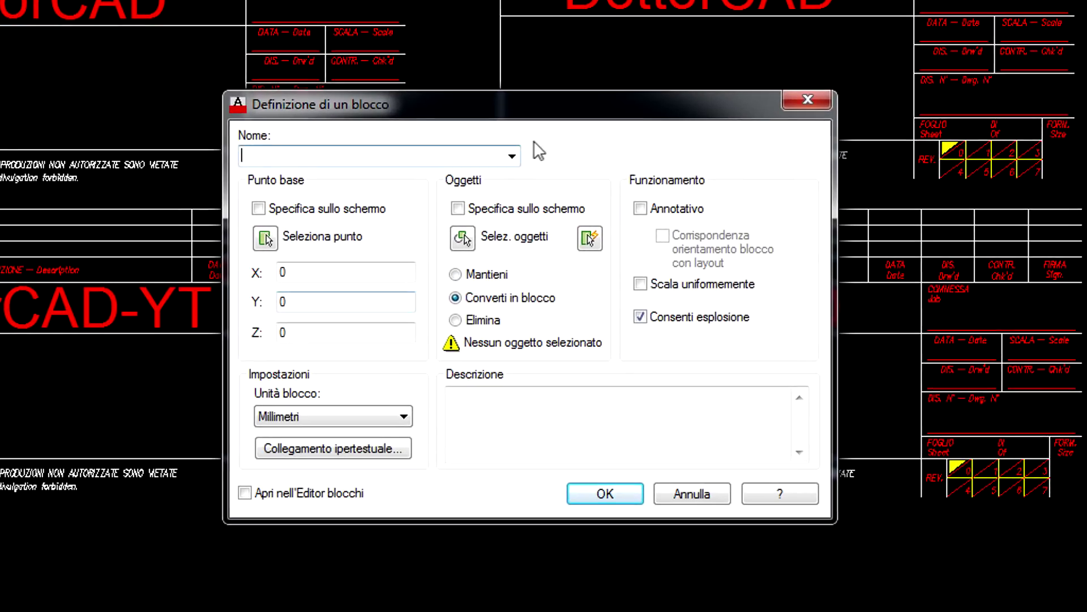
# Choose Cartiglio1 as the block name and select the lower-left title block's 89 objects
pyautogui.click(512, 156)
pyautogui.click(368, 177)
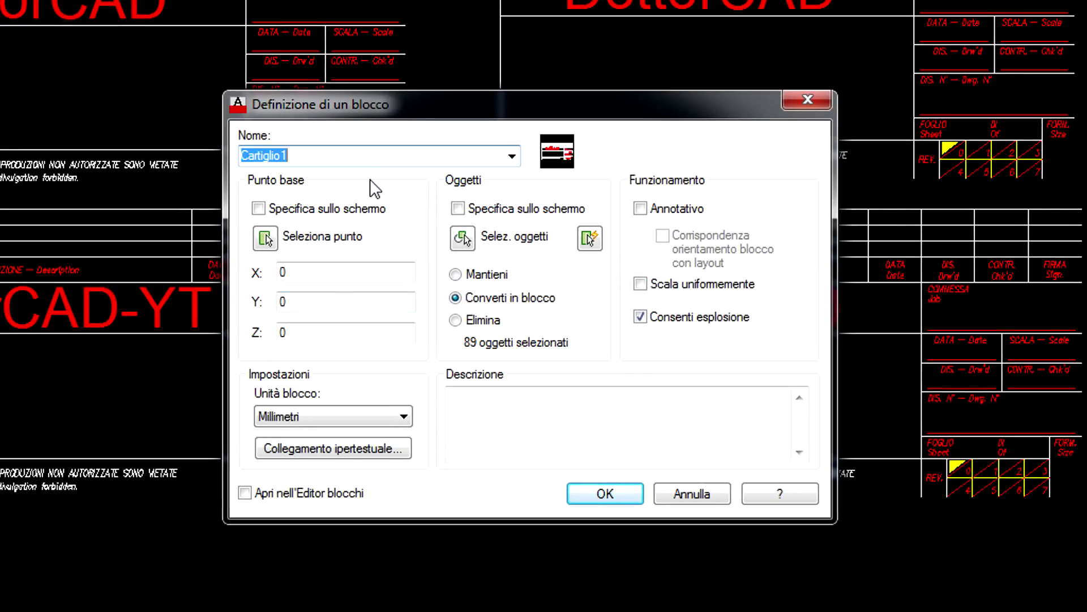
pyautogui.click(467, 242)
pyautogui.click(425, 215)
pyautogui.click(11, 509)
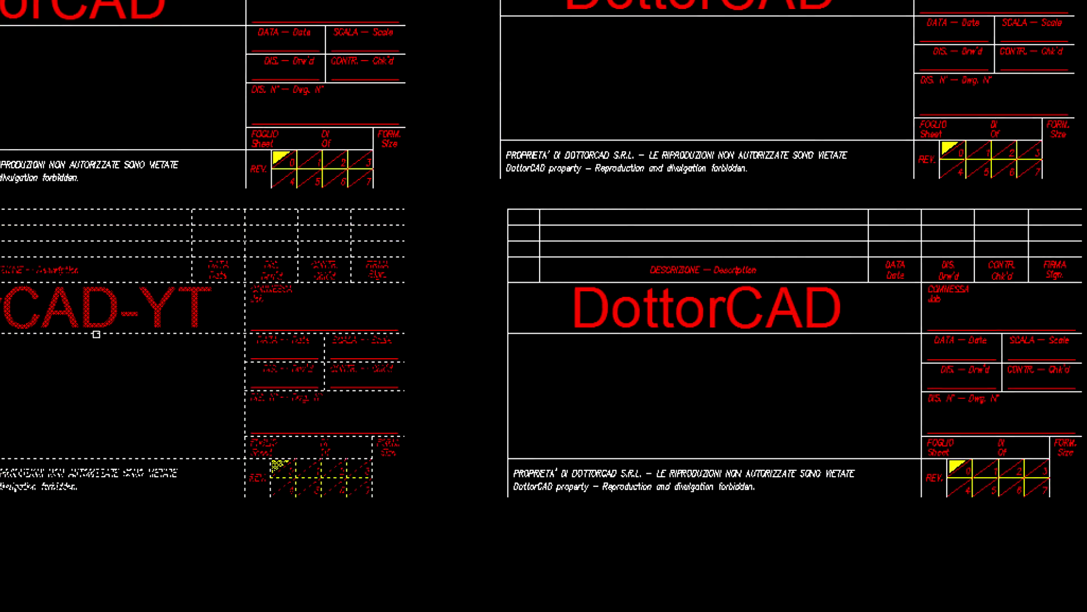
pyautogui.press('Return')
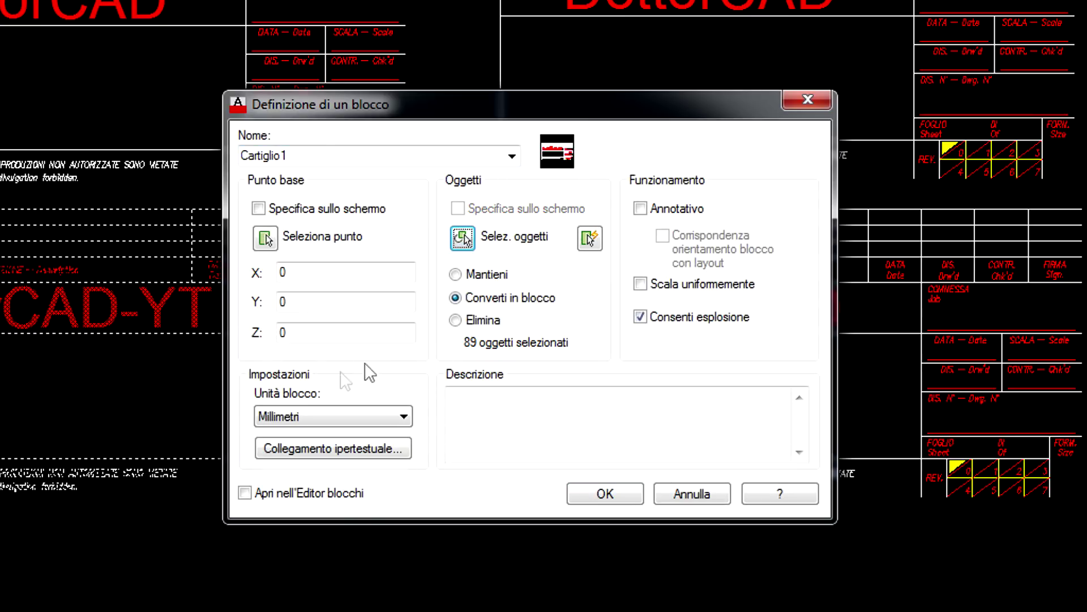
# Pick the corner base point and redefine Cartiglio1 so all four copies update
pyautogui.click(265, 238)
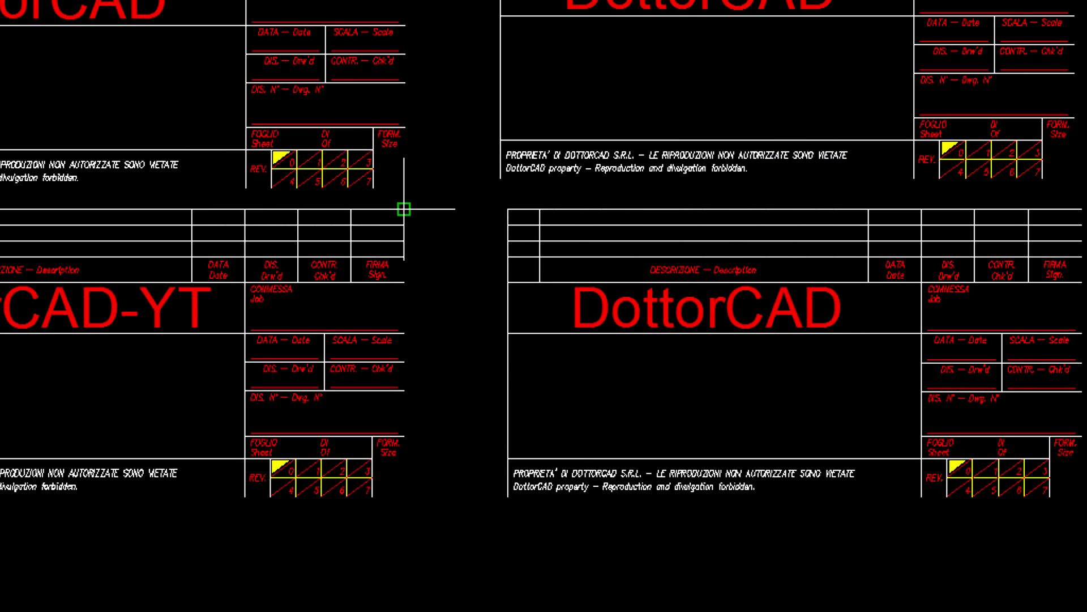
pyautogui.click(404, 496)
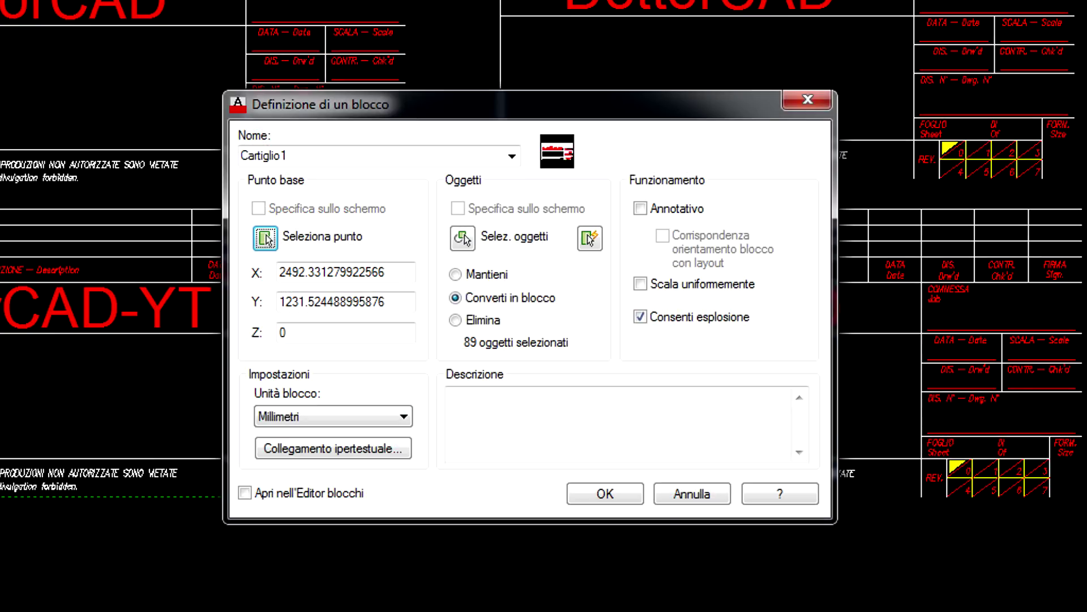
pyautogui.click(605, 495)
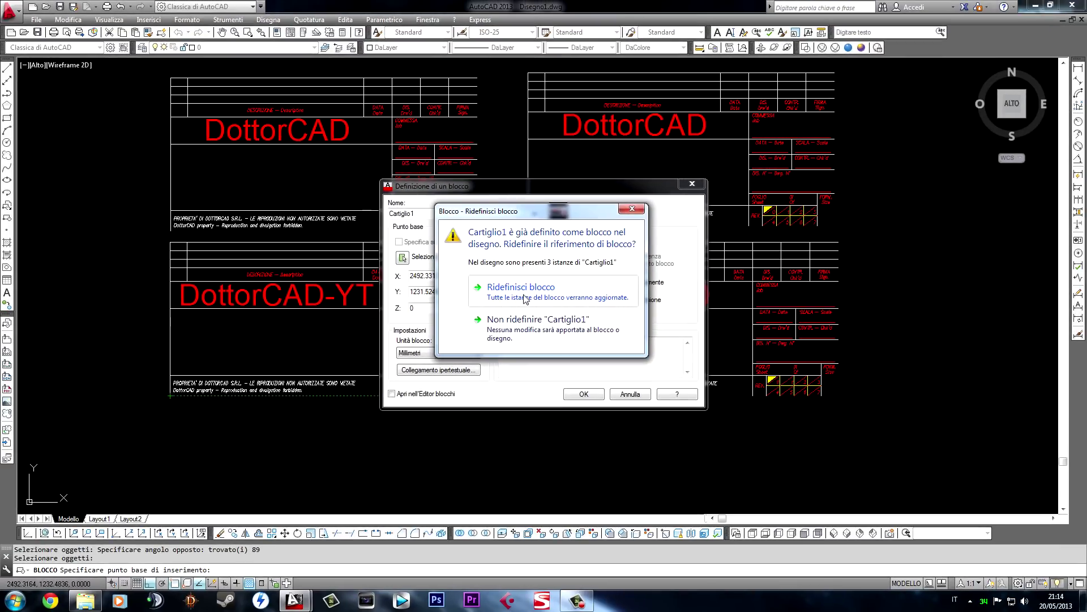
pyautogui.click(513, 298)
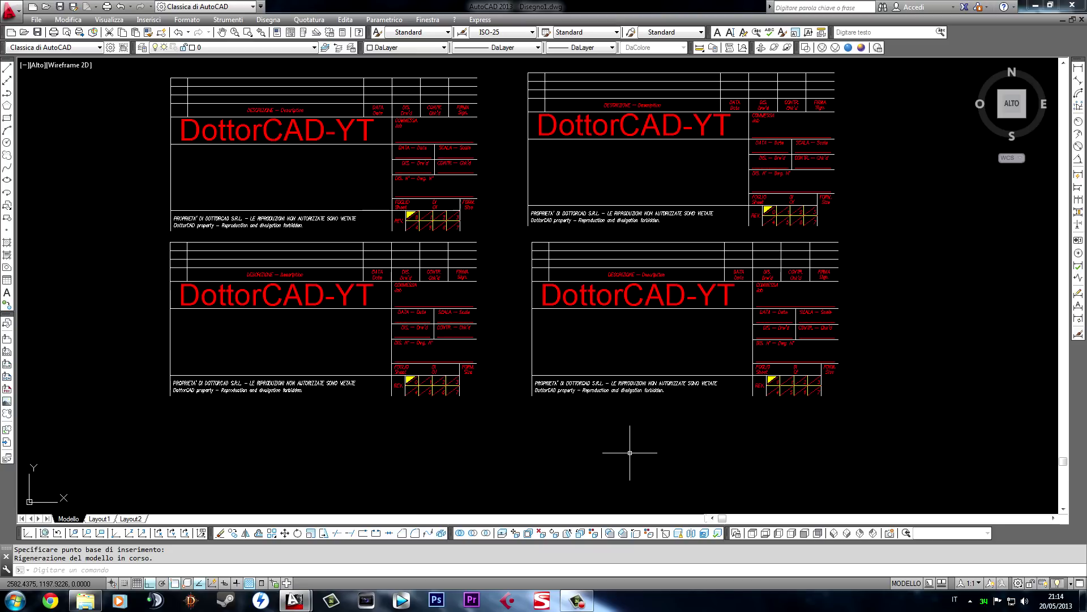
pyautogui.press('Escape')
pyautogui.press('Escape')
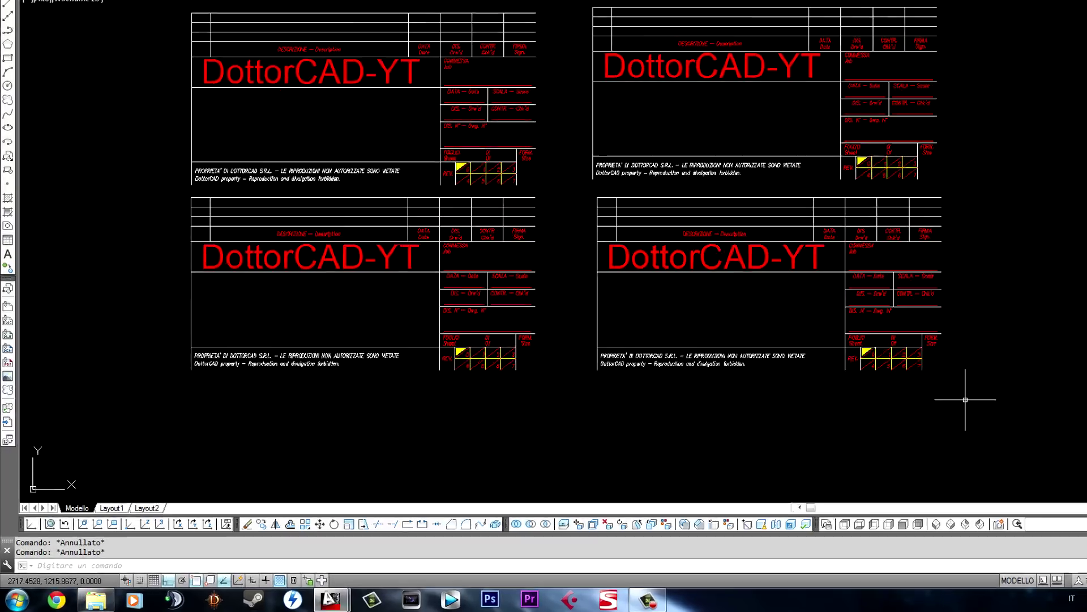
# Start a WBLOCK export (typed mblocco) using Oggetti as source and Millimetri insertion units
pyautogui.write('mblocco')
pyautogui.press('Return')
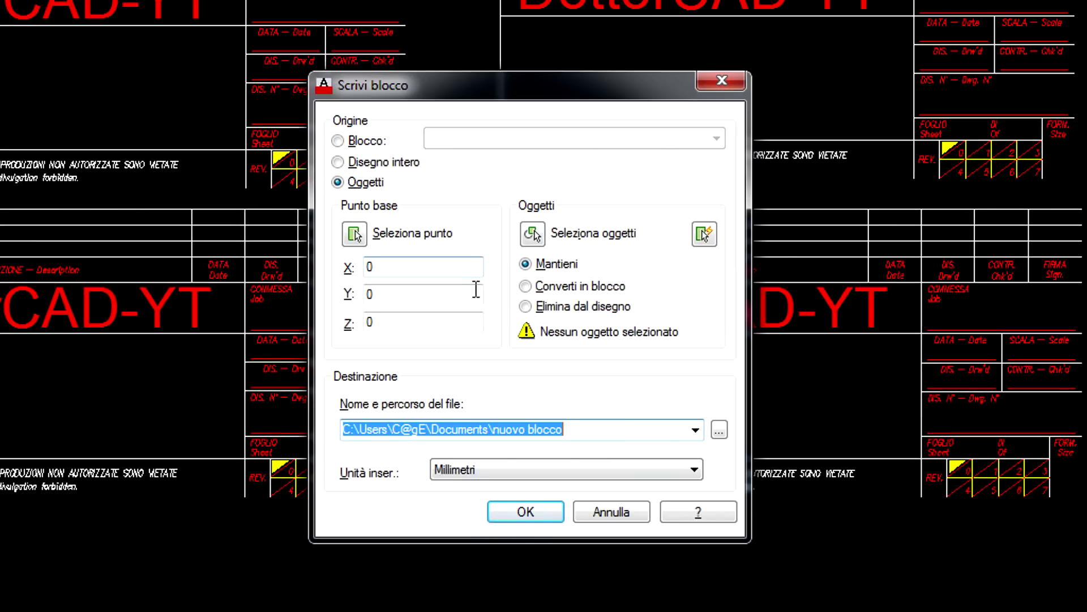
pyautogui.click(338, 141)
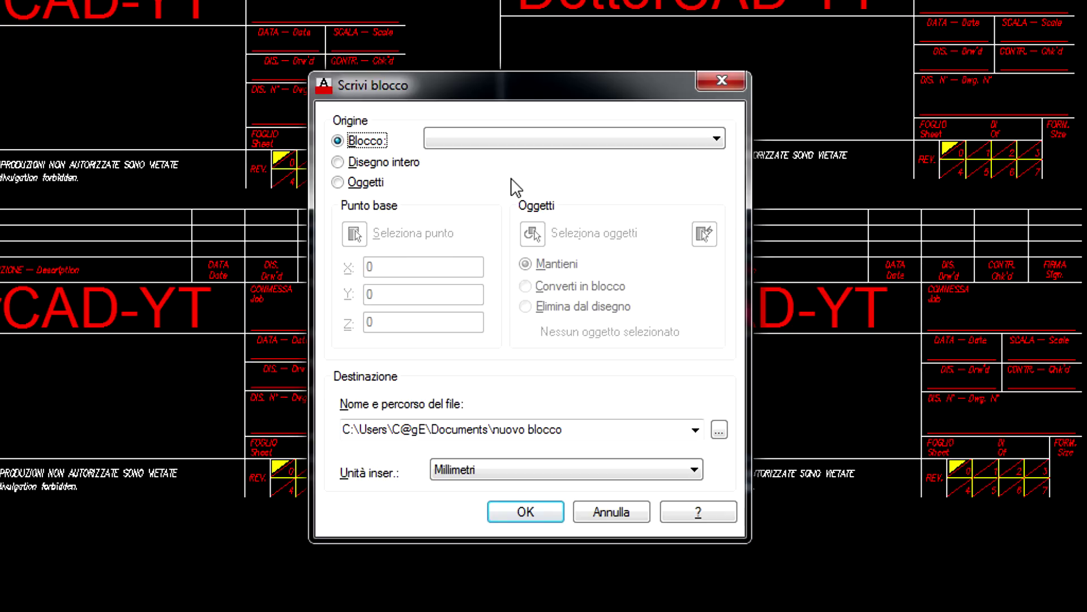
pyautogui.click(535, 138)
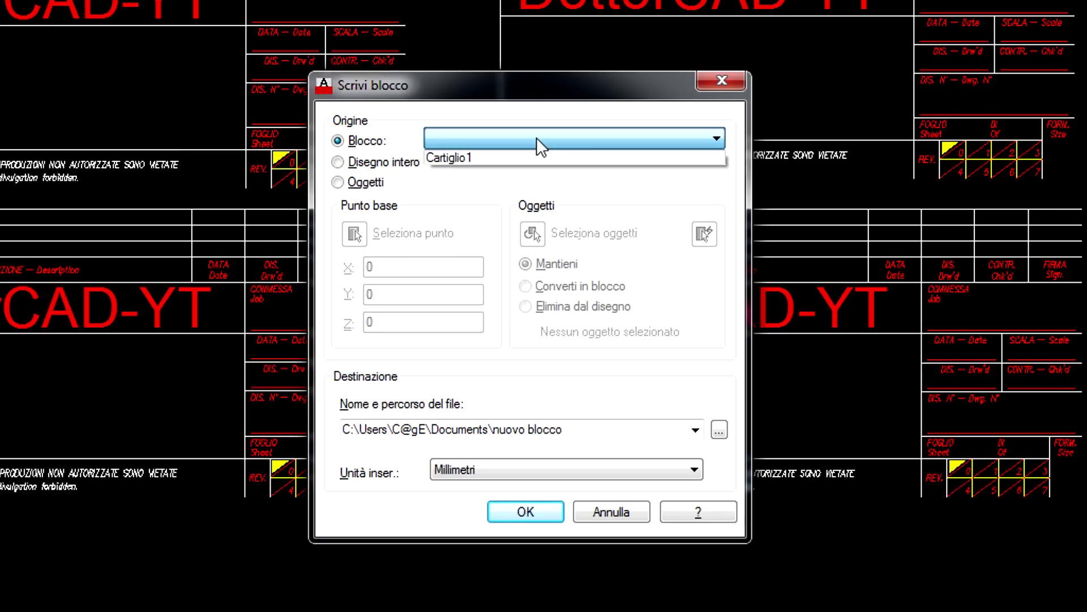
pyautogui.click(469, 154)
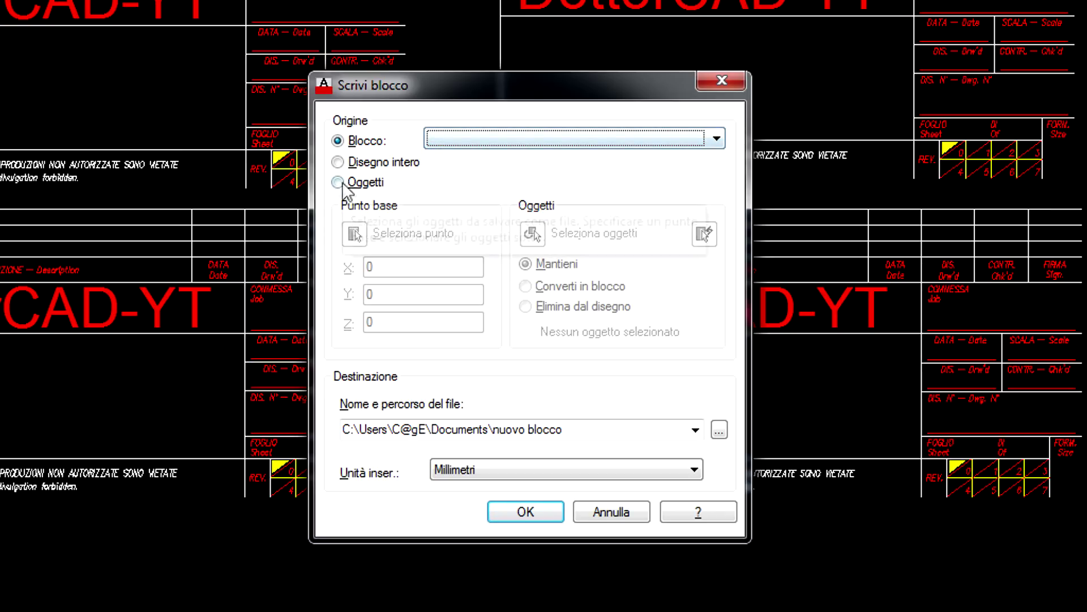
pyautogui.click(338, 164)
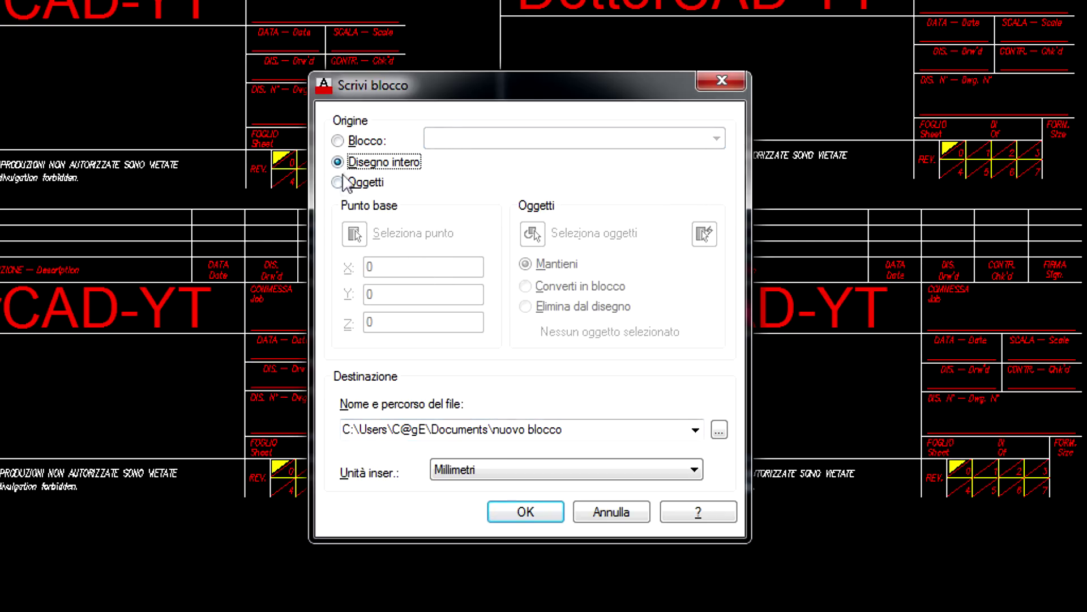
pyautogui.click(338, 182)
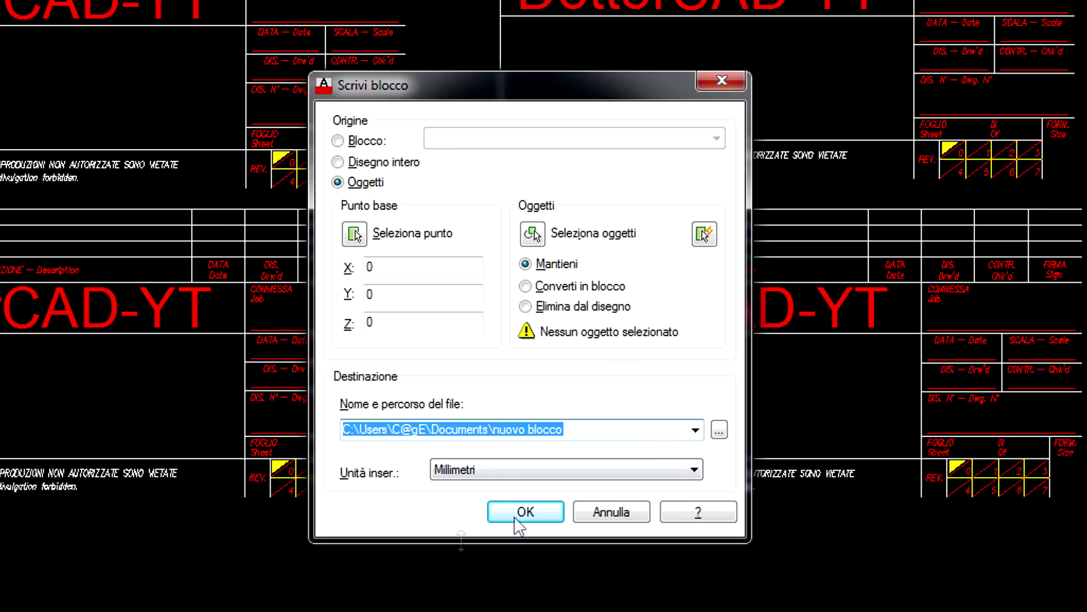
pyautogui.click(521, 472)
pyautogui.click(531, 474)
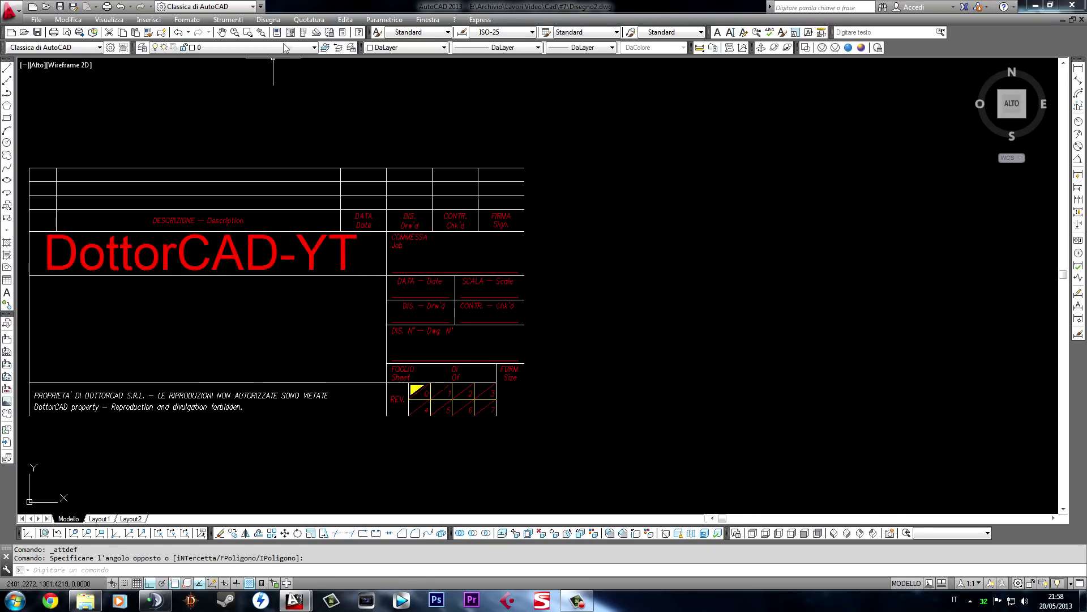
# Open Definisci attributi from the Disegna > Blocco menu
pyautogui.click(268, 20)
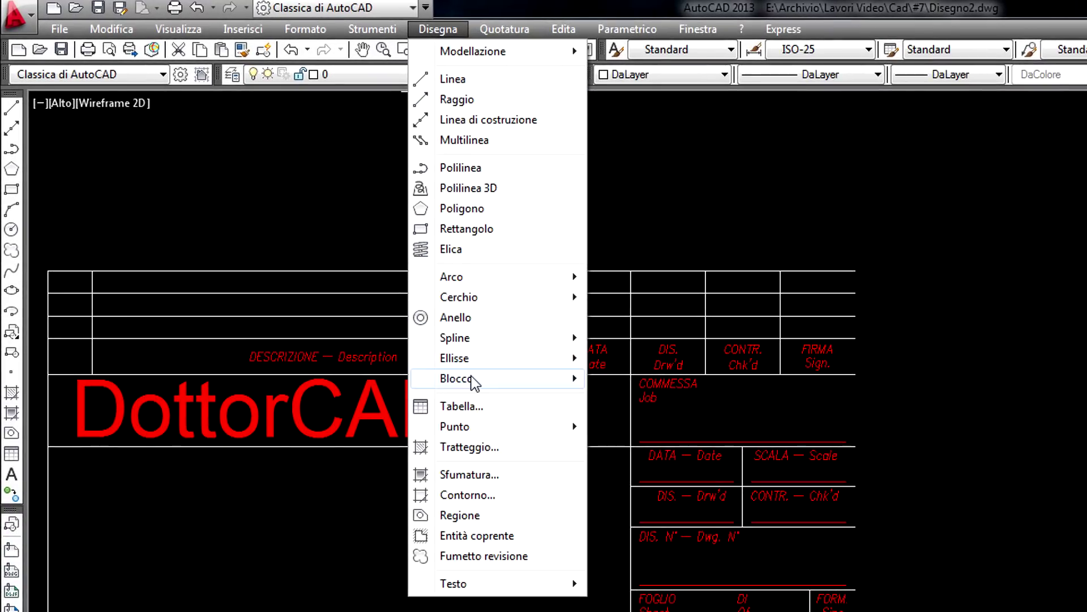
pyautogui.moveTo(476, 379)
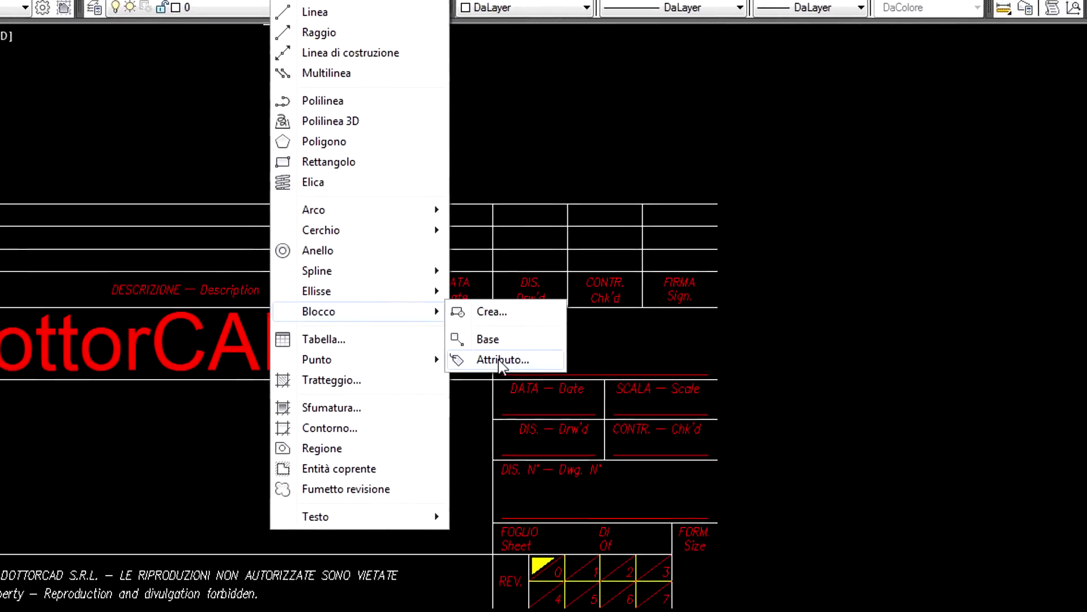
pyautogui.click(618, 416)
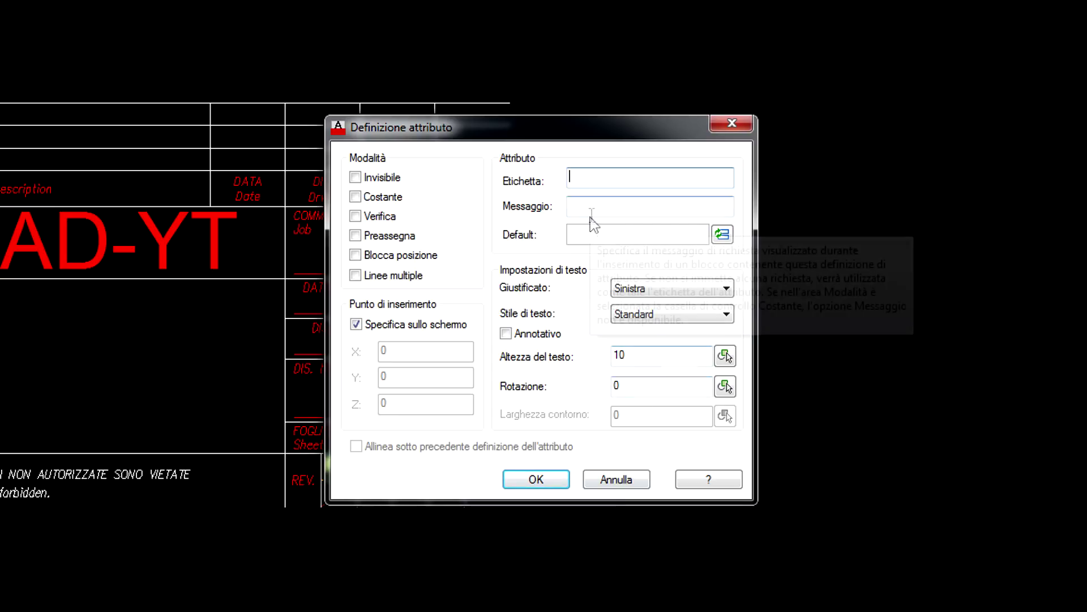
pyautogui.moveTo(650, 206)
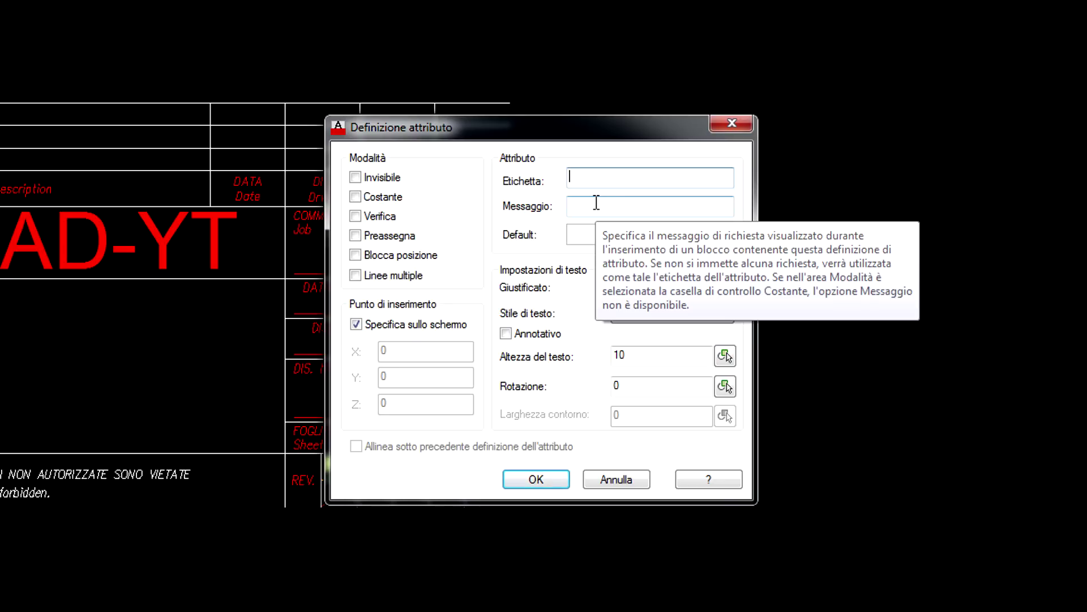
# Enter tag Titolo and prompt 'Titolo 1', keeping left justification
pyautogui.click(625, 233)
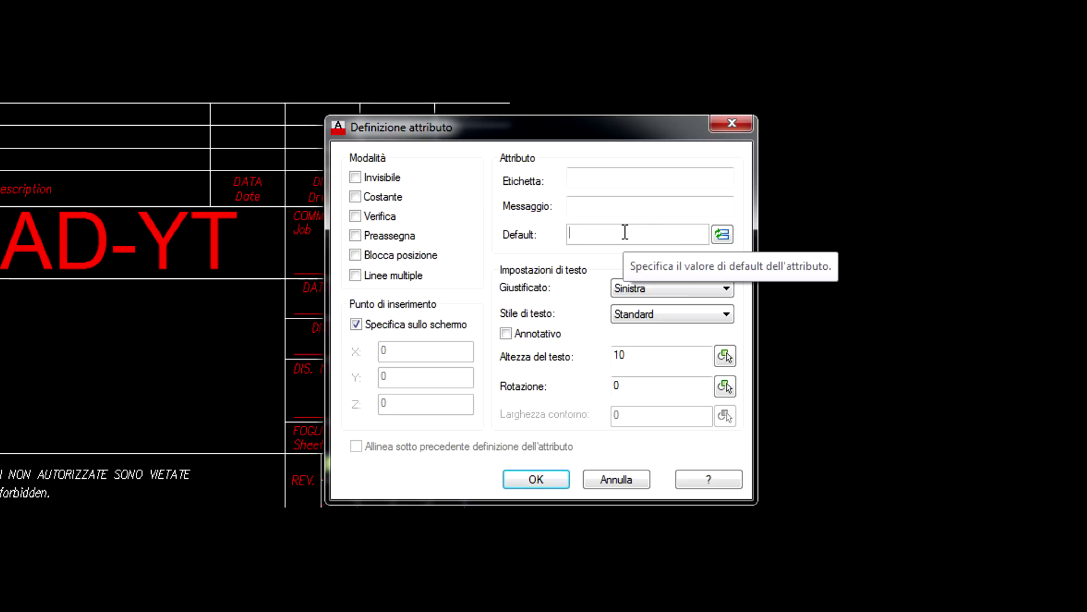
pyautogui.click(597, 180)
pyautogui.write('Titolo')
pyautogui.press('Tab')
pyautogui.write('Tit')
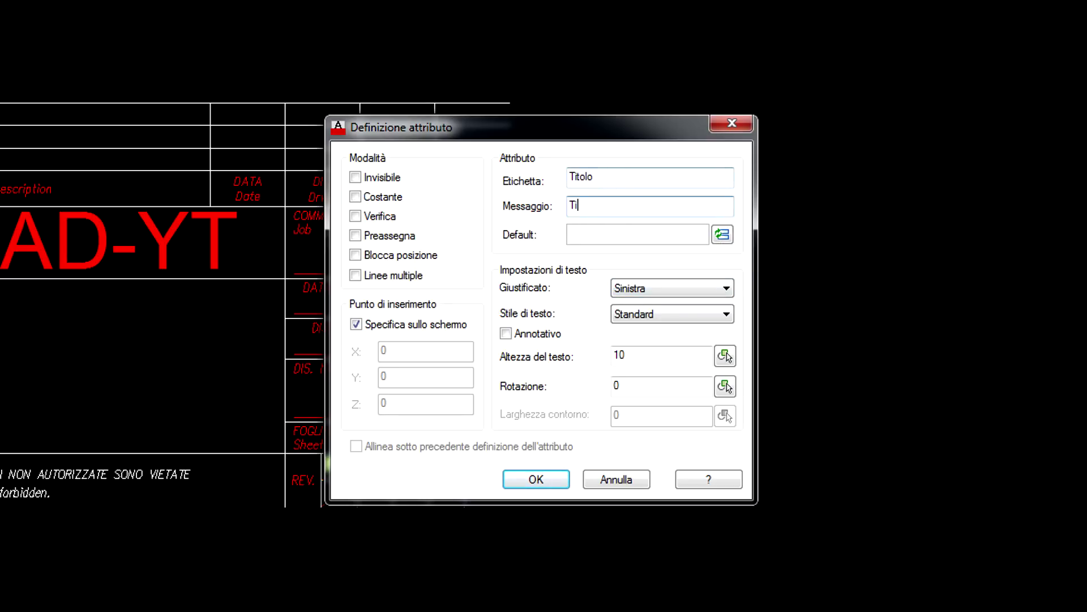
pyautogui.write('olo 1')
pyautogui.click(636, 286)
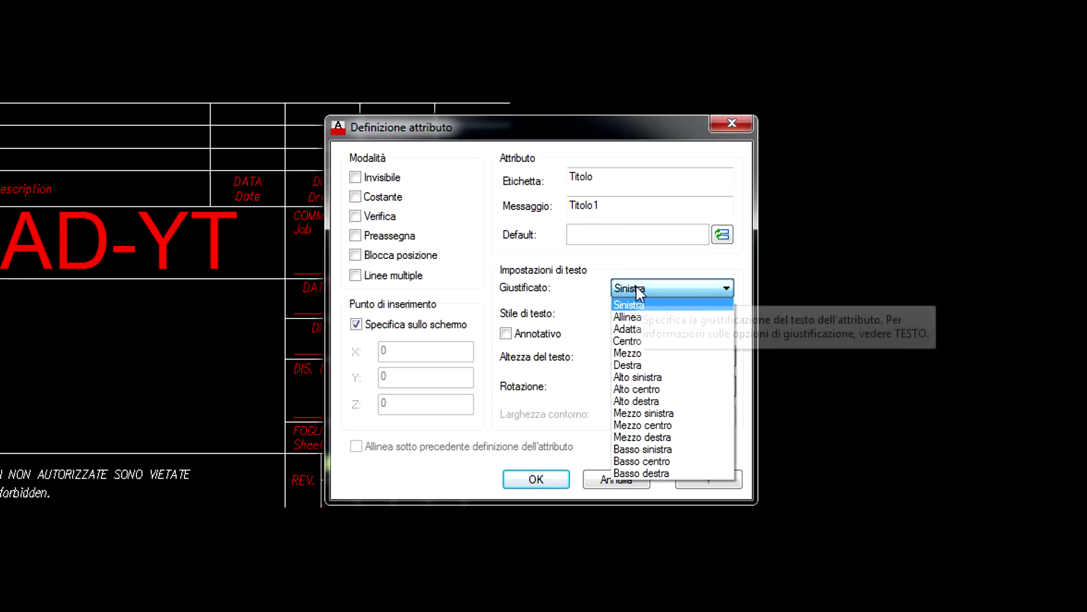
pyautogui.click(635, 286)
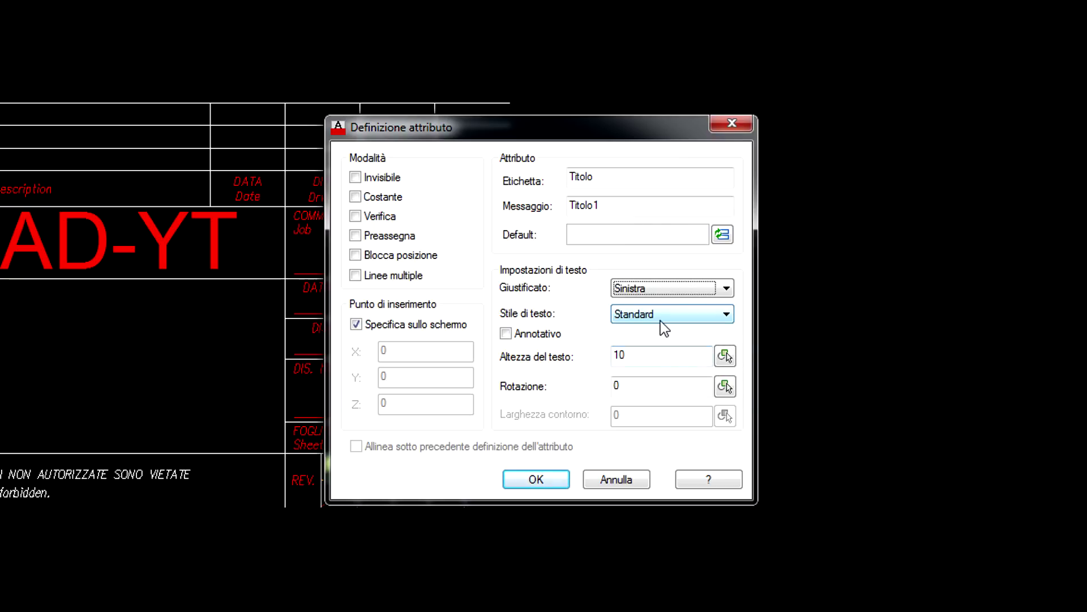
# Keep the Titolo attribute left-justified with text height 10 and rotation 0, and confirm it
pyautogui.moveTo(640, 391)
pyautogui.moveTo(652, 357); pyautogui.dragTo(576, 364)
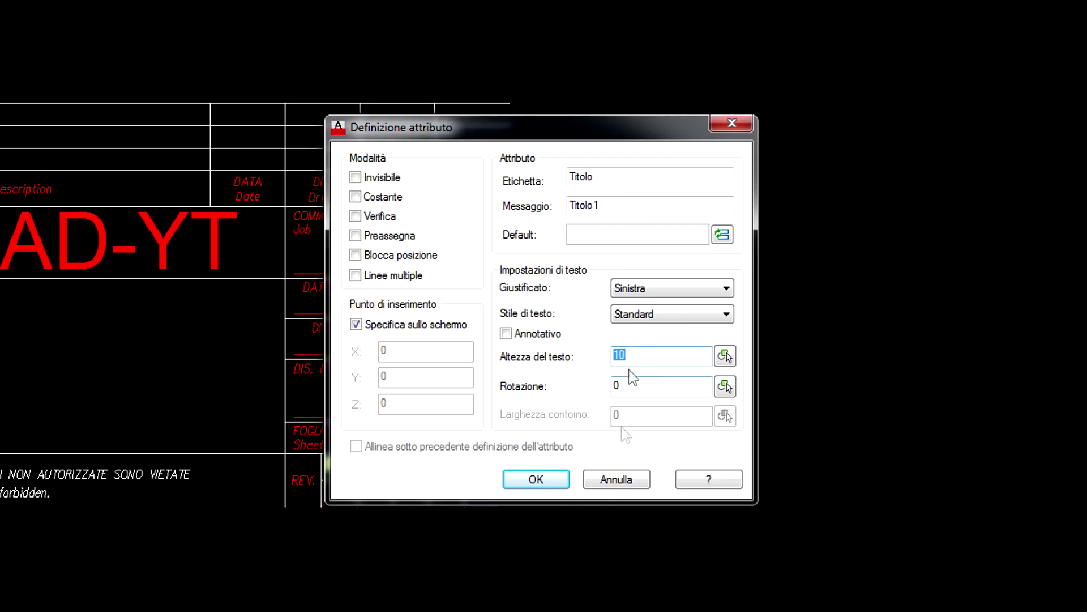
pyautogui.hotkey('shift', 'Tab')
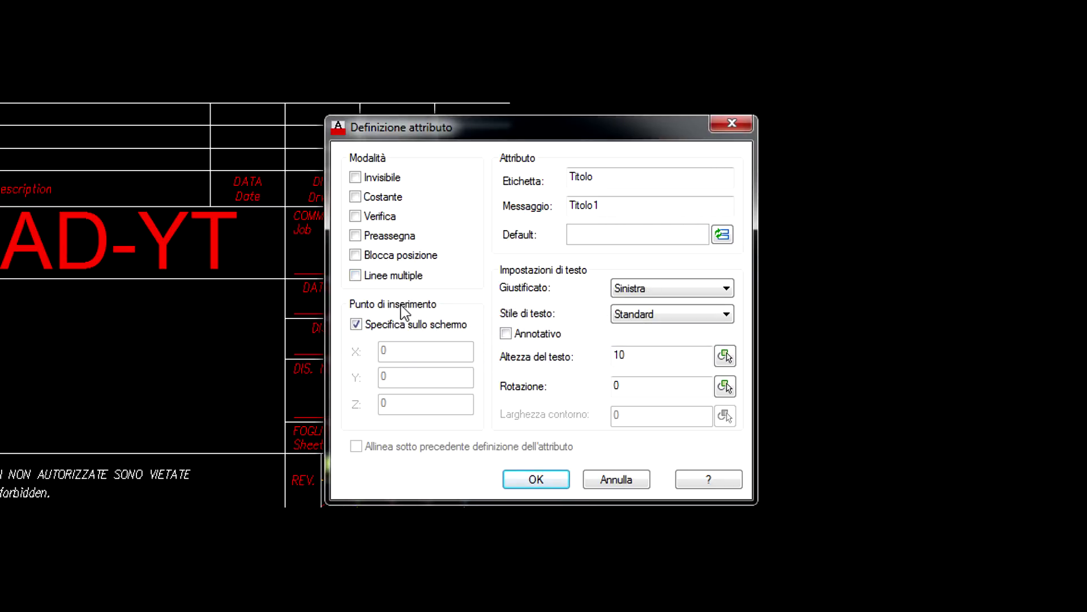
pyautogui.click(536, 479)
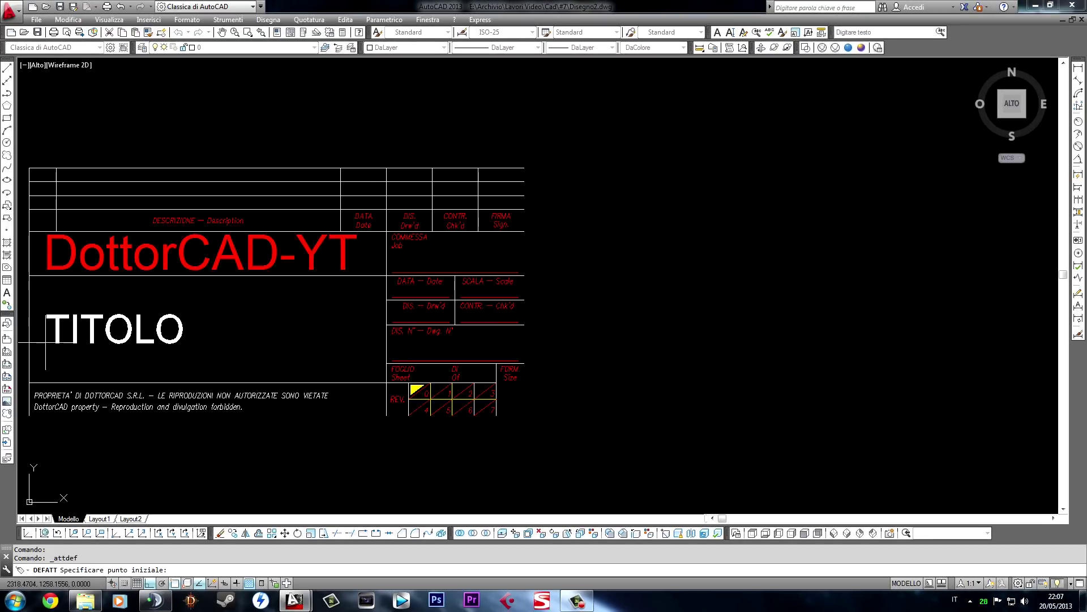
# Place the TITOLO attribute in the blank cell beneath the DottorCAD-YT lettering
pyautogui.click(43, 346)
pyautogui.click(303, 373)
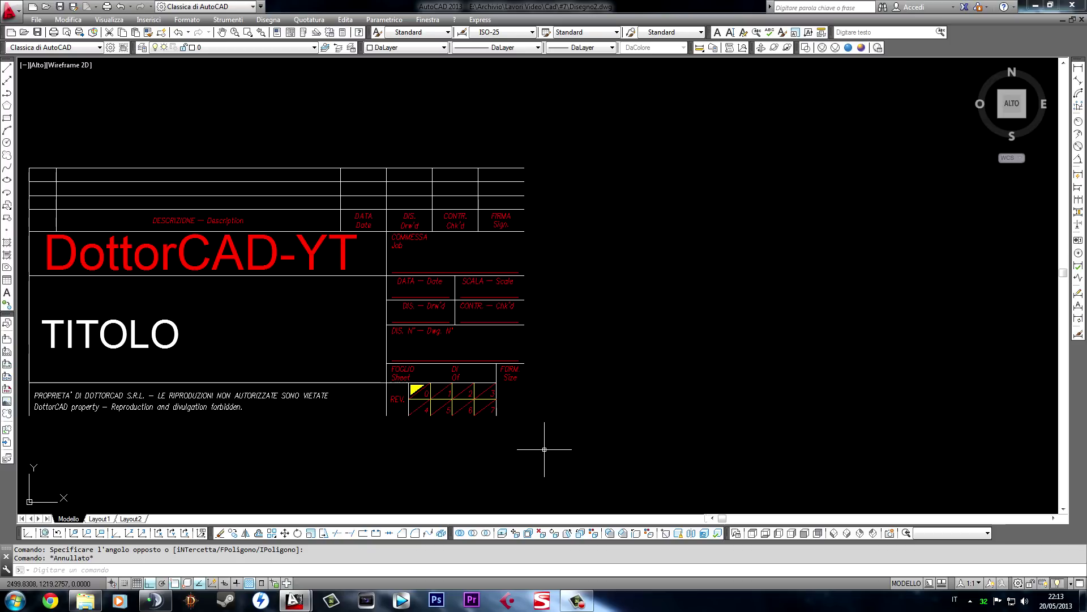
pyautogui.click(8, 223)
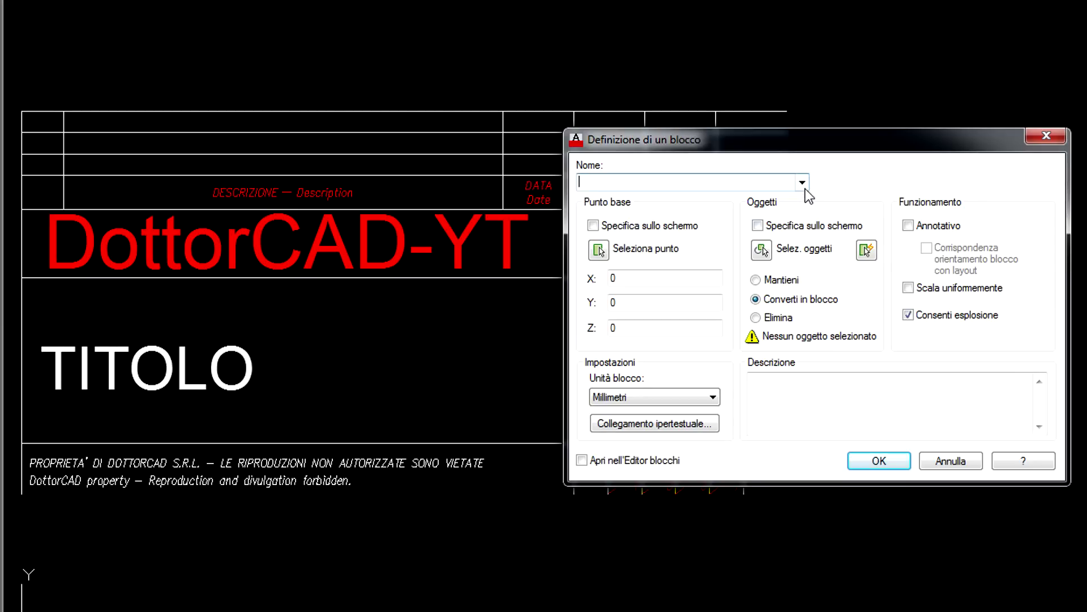
# Reuse the Cartiglio1 block name with its base point at the title block's bottom-right corner
pyautogui.click(803, 183)
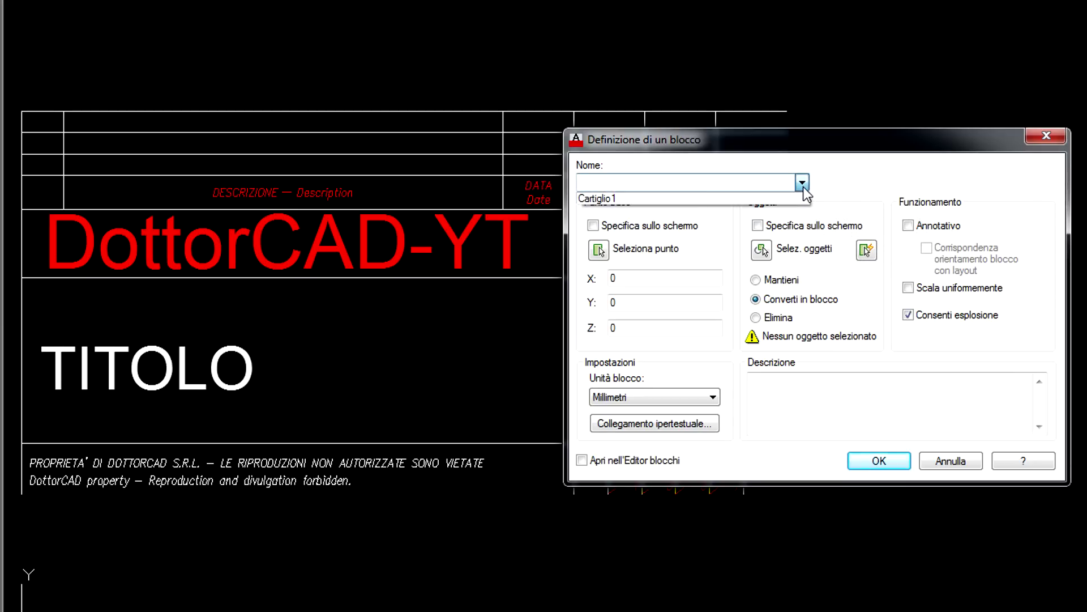
pyautogui.click(671, 196)
pyautogui.click(599, 249)
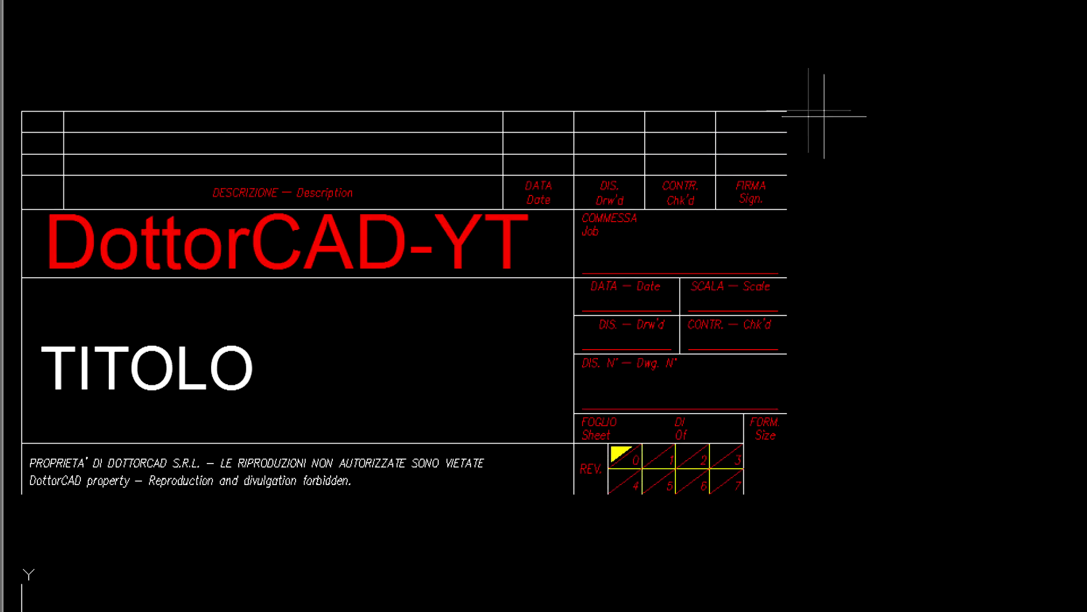
pyautogui.click(787, 494)
# Select the whole title block with a crossing window and redefine Cartiglio1
pyautogui.click(765, 252)
pyautogui.click(933, 53)
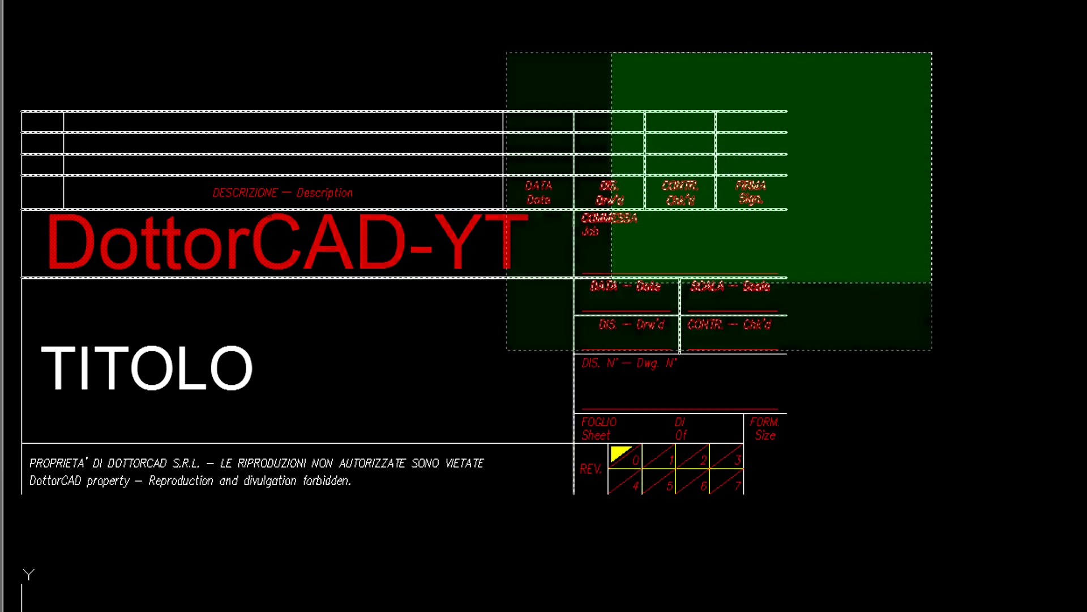
pyautogui.click(17, 548)
pyautogui.press('Return')
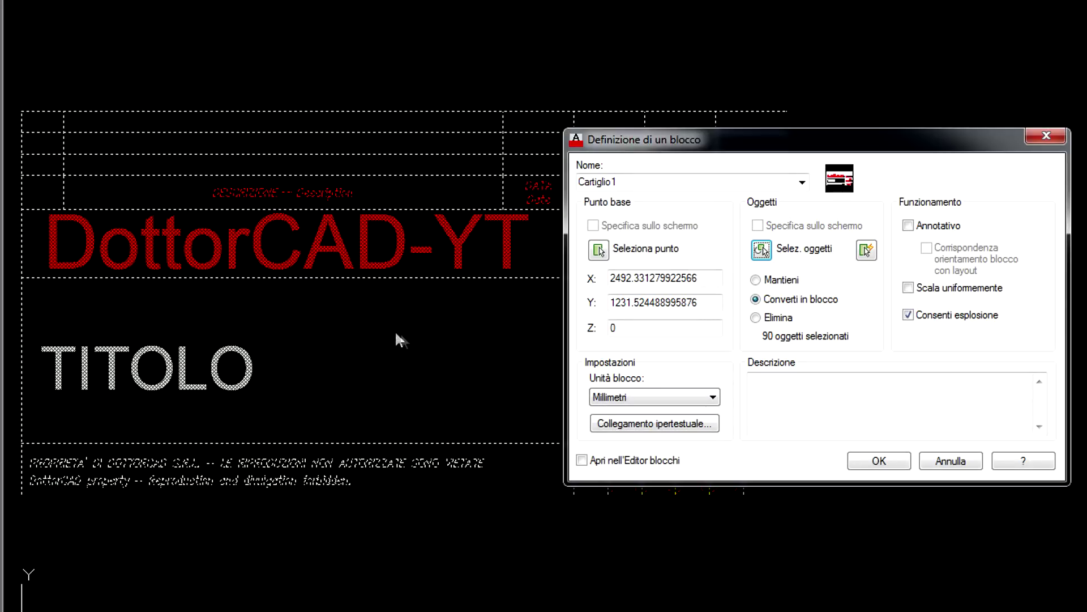
pyautogui.click(886, 462)
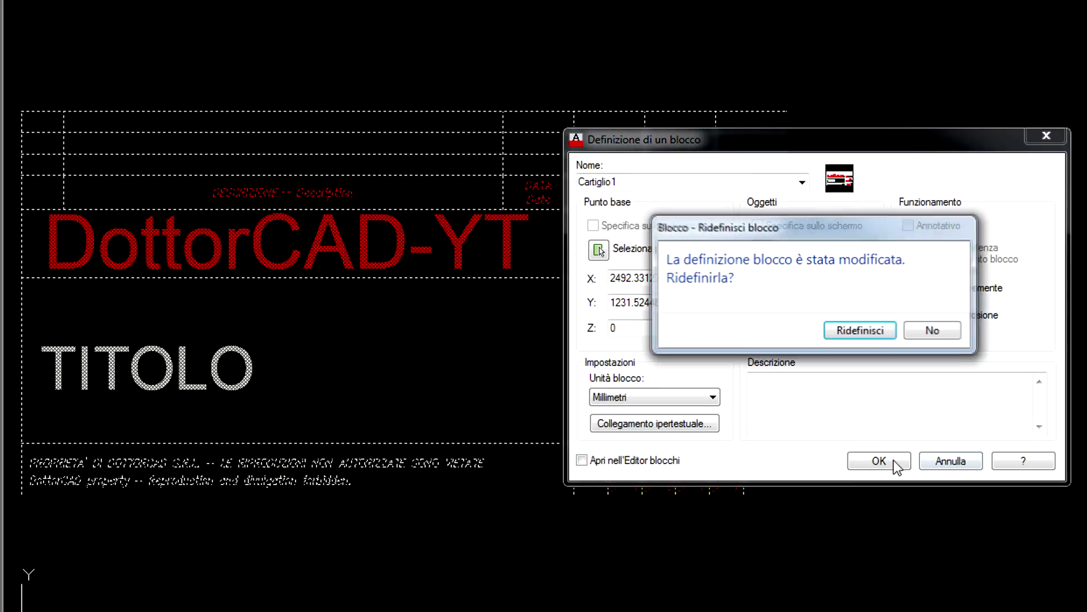
pyautogui.click(850, 335)
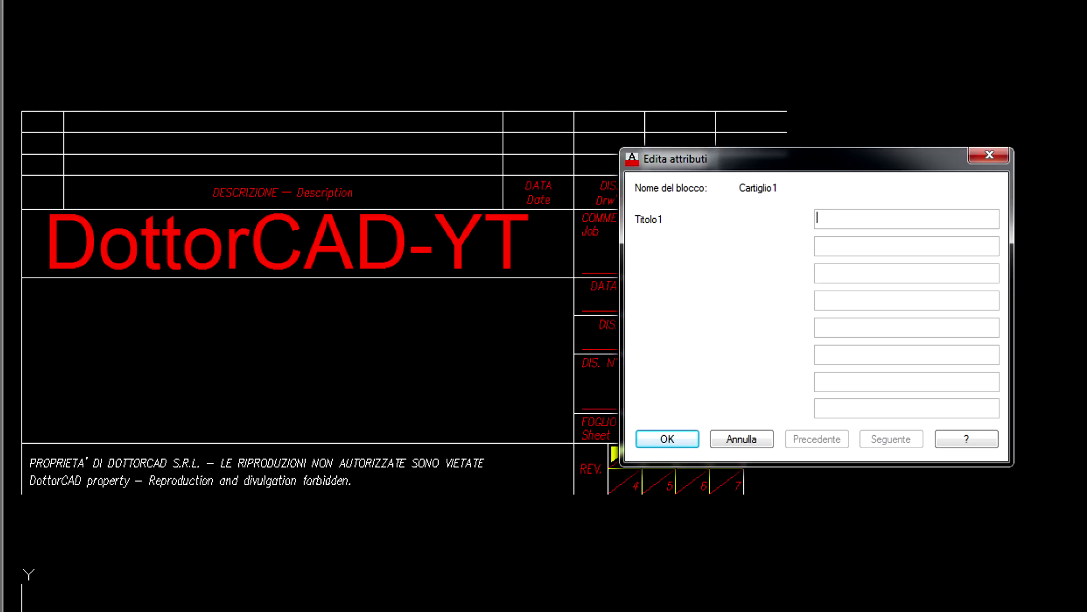
# Enter 'Corso Di AutoCAD' as the Titolo1 attribute value
pyautogui.write('Corso Di AutoCAD')
pyautogui.click(668, 439)
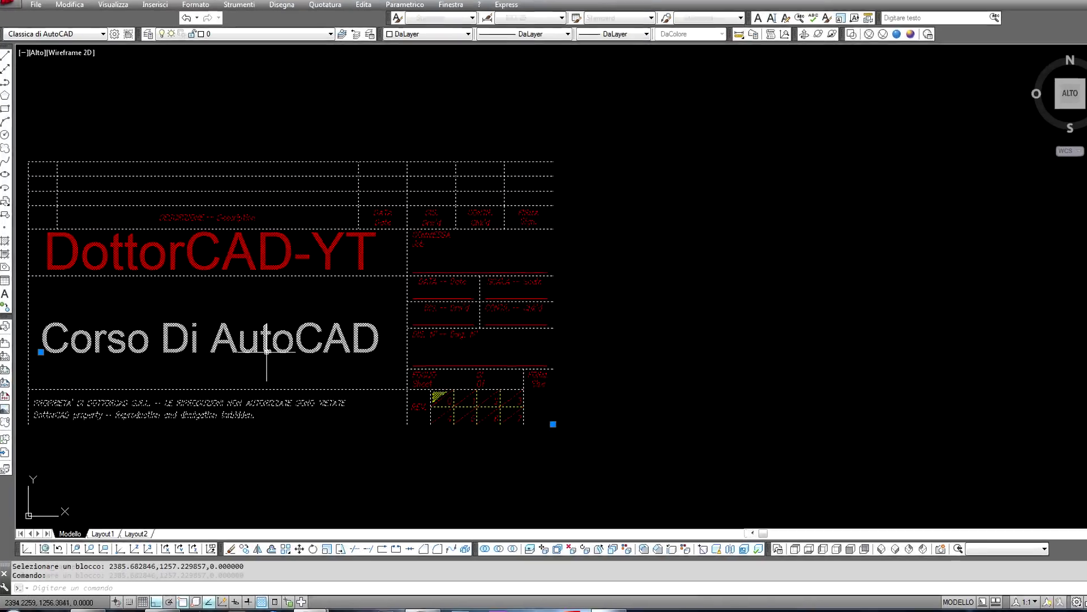
pyautogui.click(266, 348)
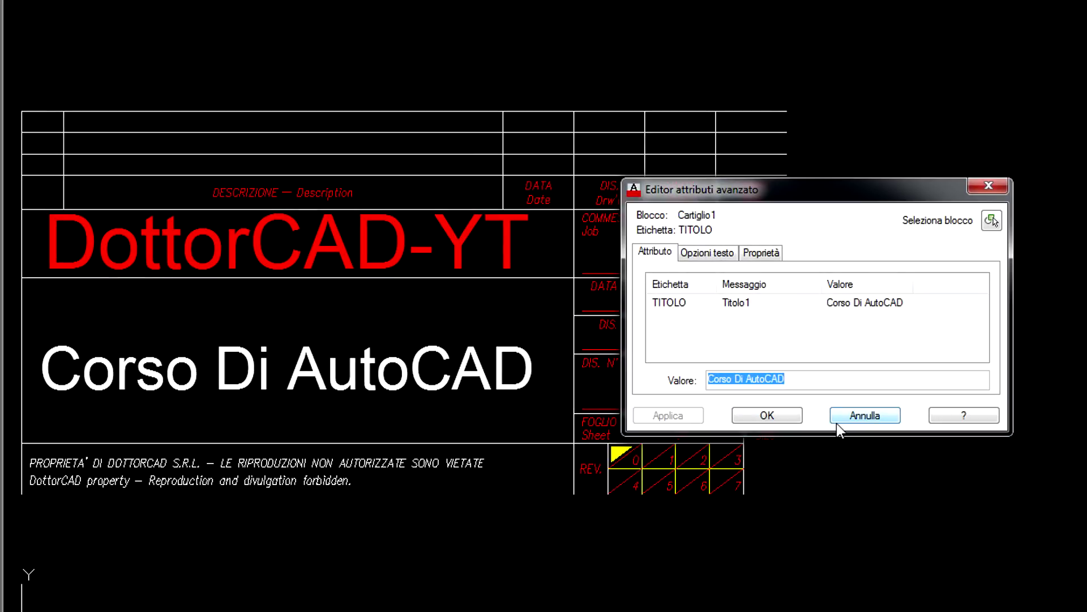
# Change the title value from 'Corso Di AutoCAD' to 'AutoCAD -YouTube'
pyautogui.press('Home')
pyautogui.hotkey('ctrl', 'shift', 'Right')
pyautogui.hotkey('ctrl', 'shift', 'Right')
pyautogui.press('Delete')
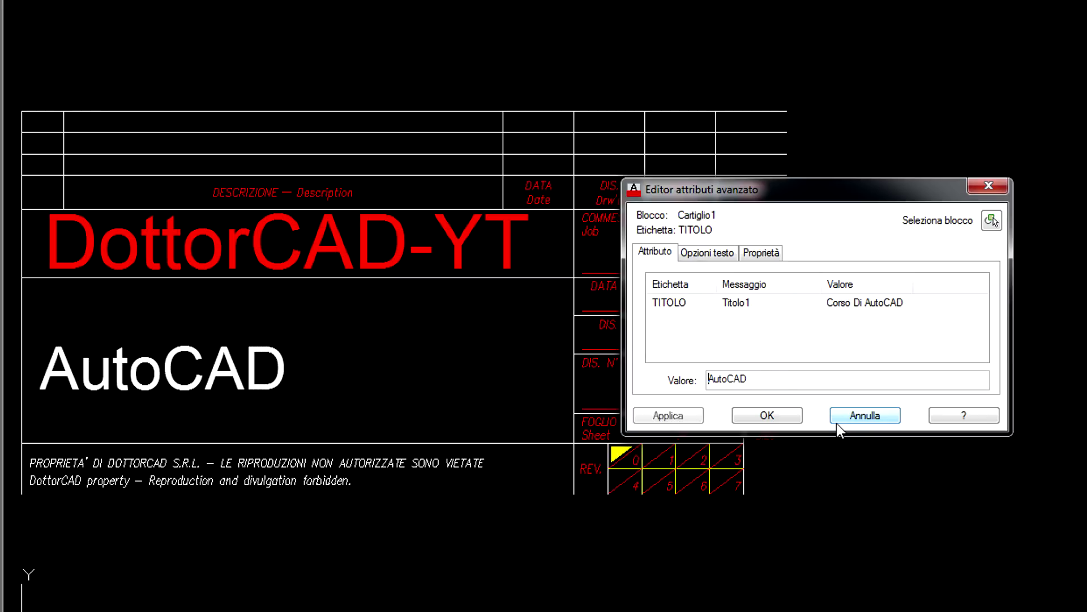
pyautogui.write(' -You')
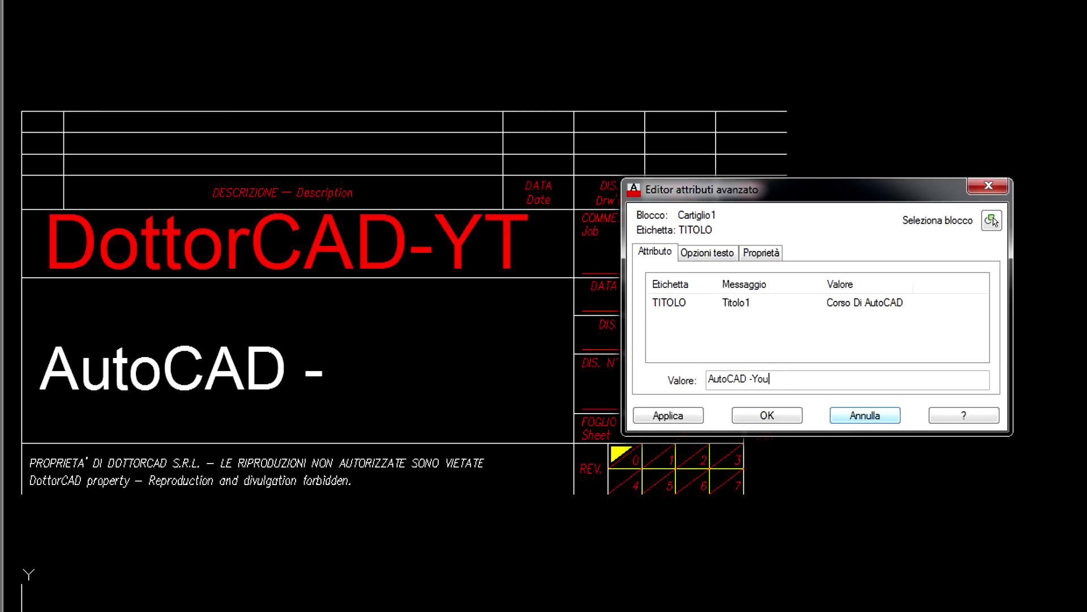
pyautogui.write('Tube')
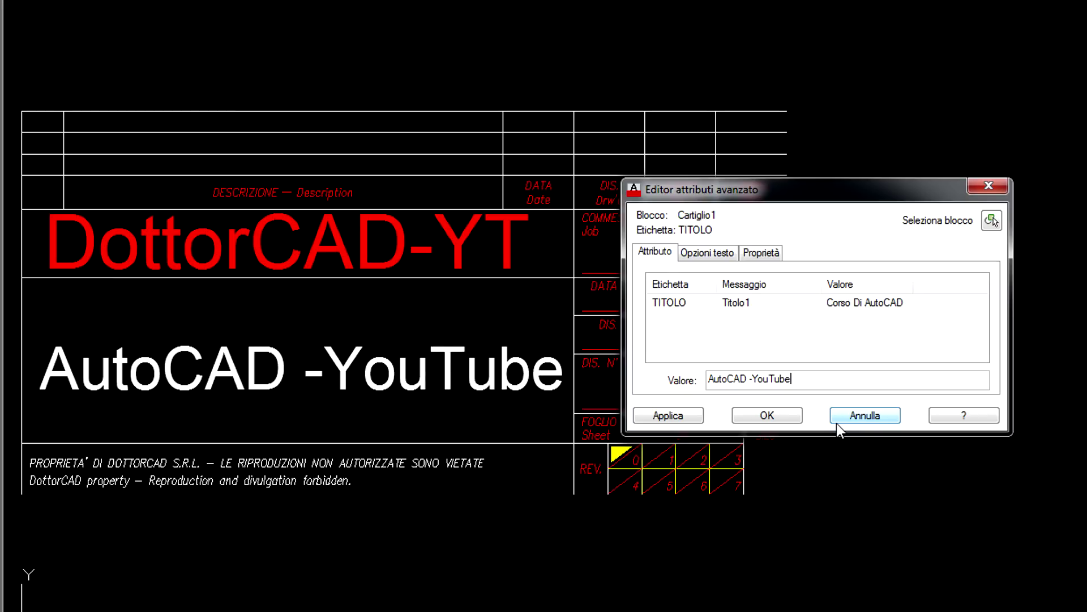
pyautogui.click(765, 417)
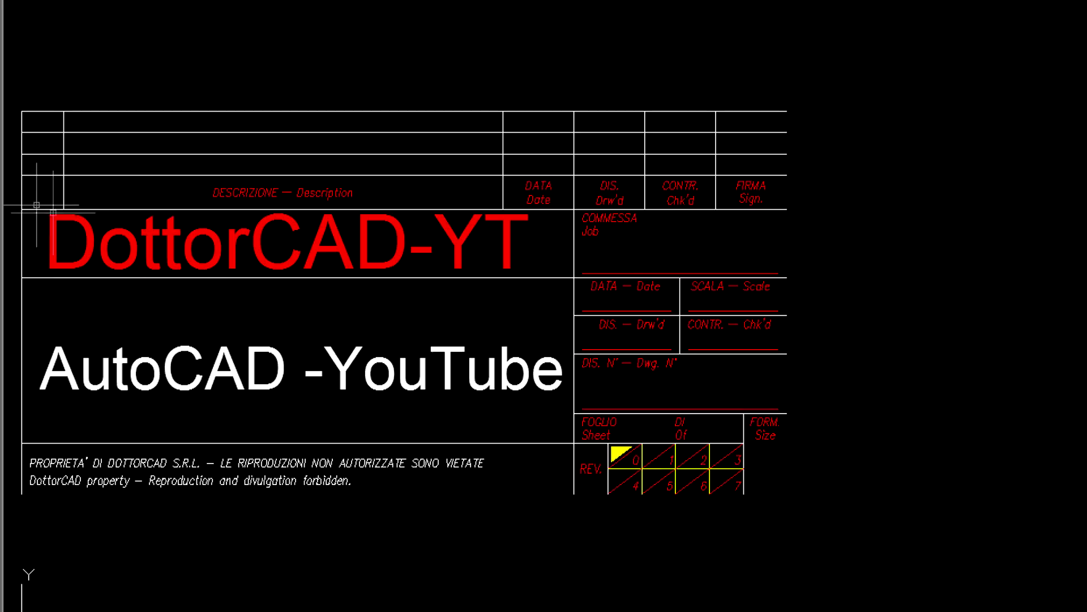
pyautogui.write('i')
pyautogui.press('Return')
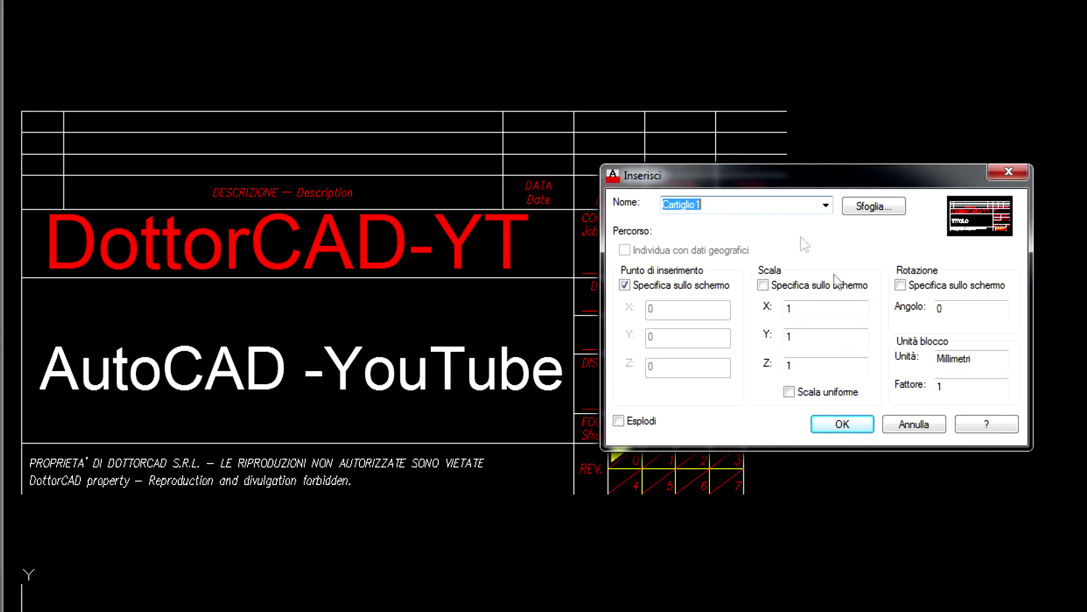
# Insert a second Cartiglio1 right of the first, with its title set to 'AutoCAD'
pyautogui.click(843, 425)
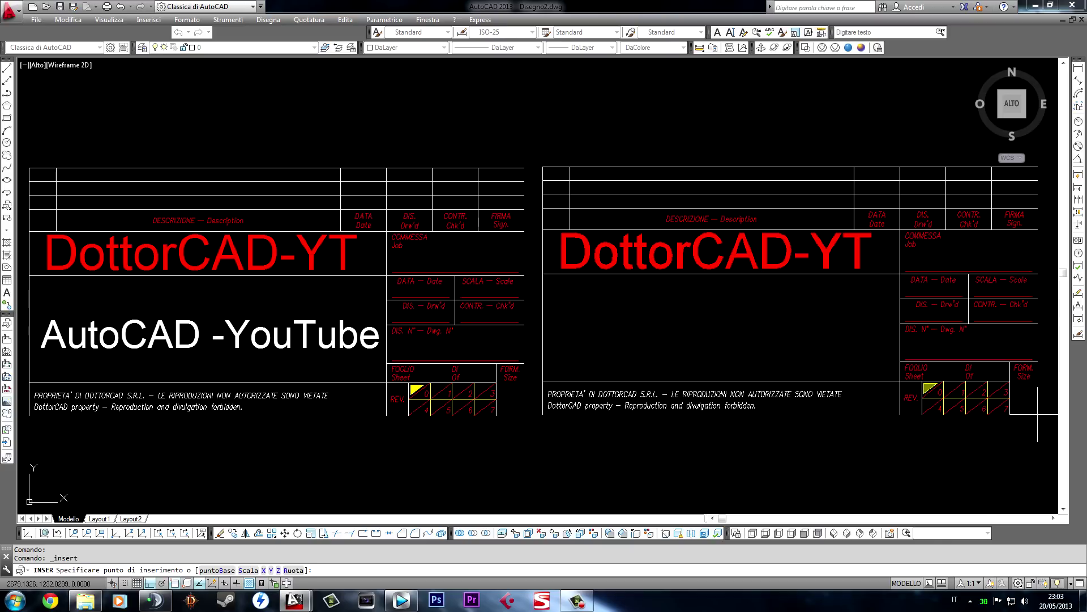
pyautogui.click(1038, 414)
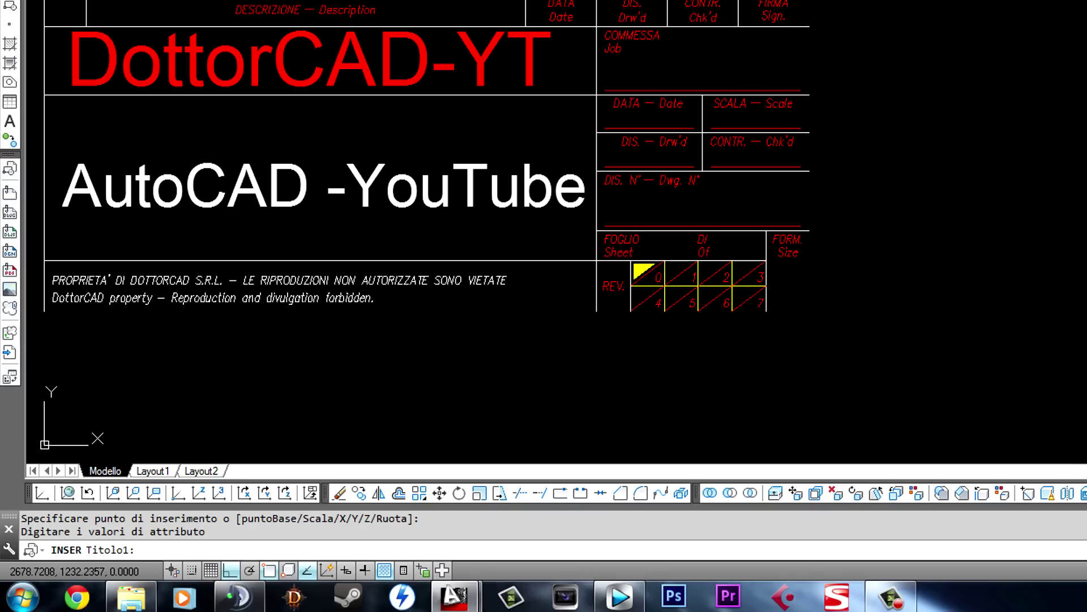
pyautogui.write('AutoCAD')
pyautogui.press('Return')
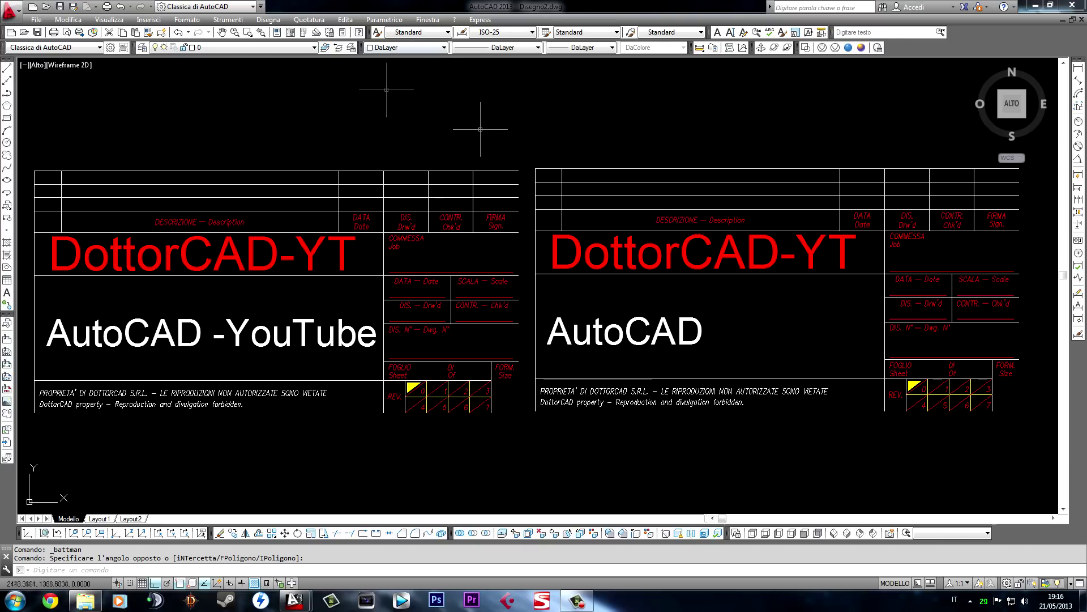
# In the Block Attribute Manager, edit Cartiglio1's TITOLO attribute
pyautogui.click(345, 20)
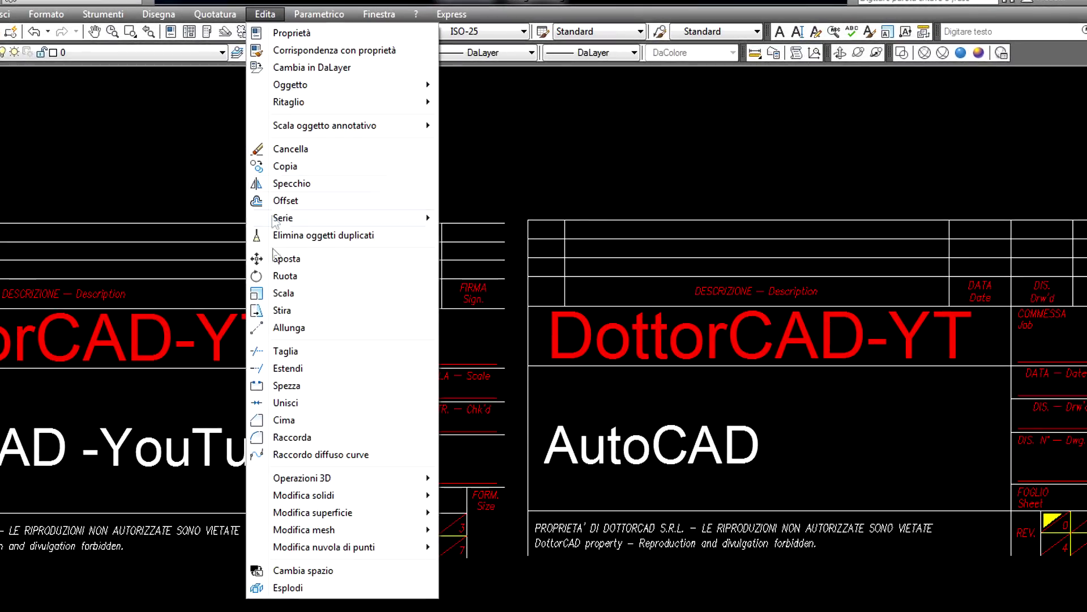
pyautogui.moveTo(340, 84)
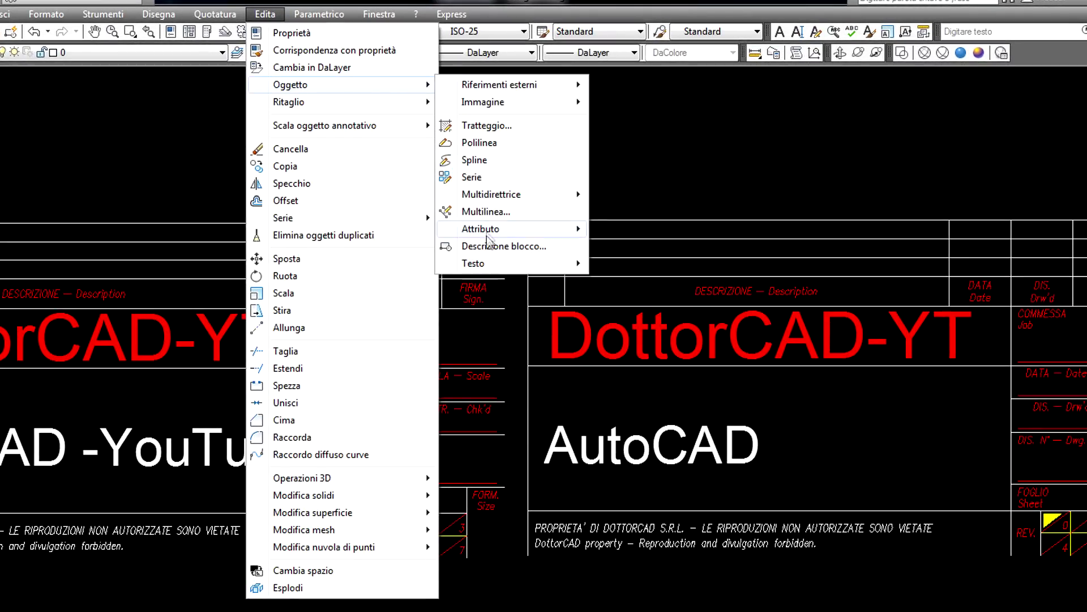
pyautogui.moveTo(481, 229)
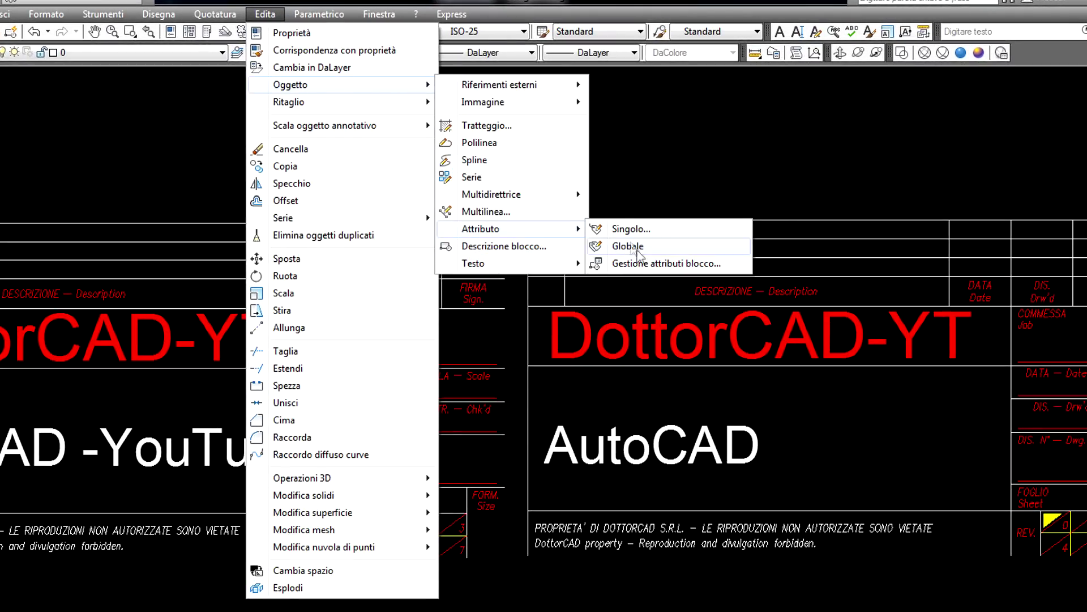
pyautogui.click(642, 265)
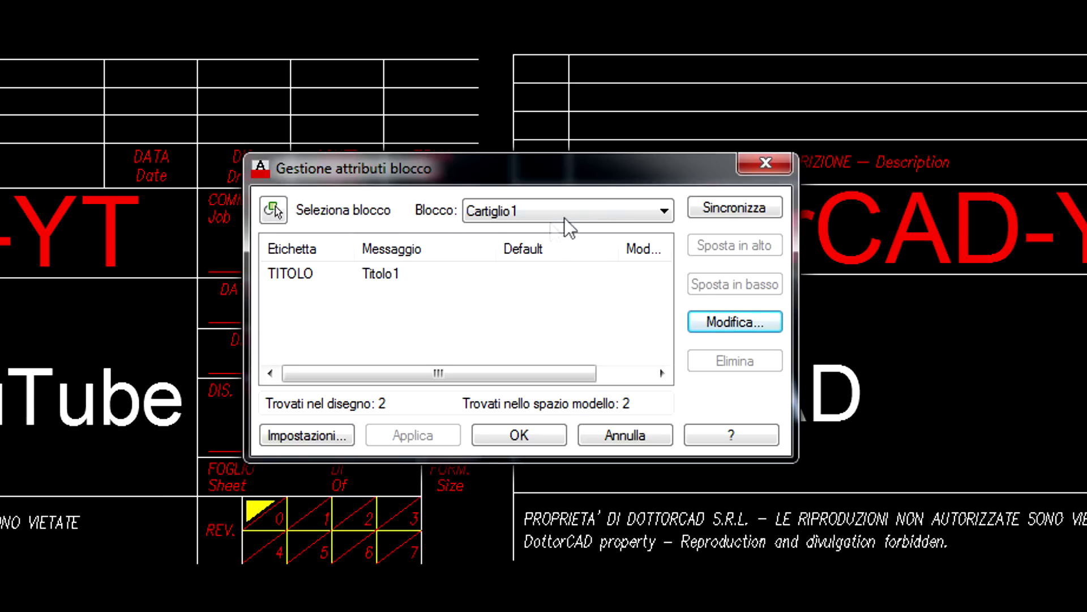
pyautogui.click(534, 216)
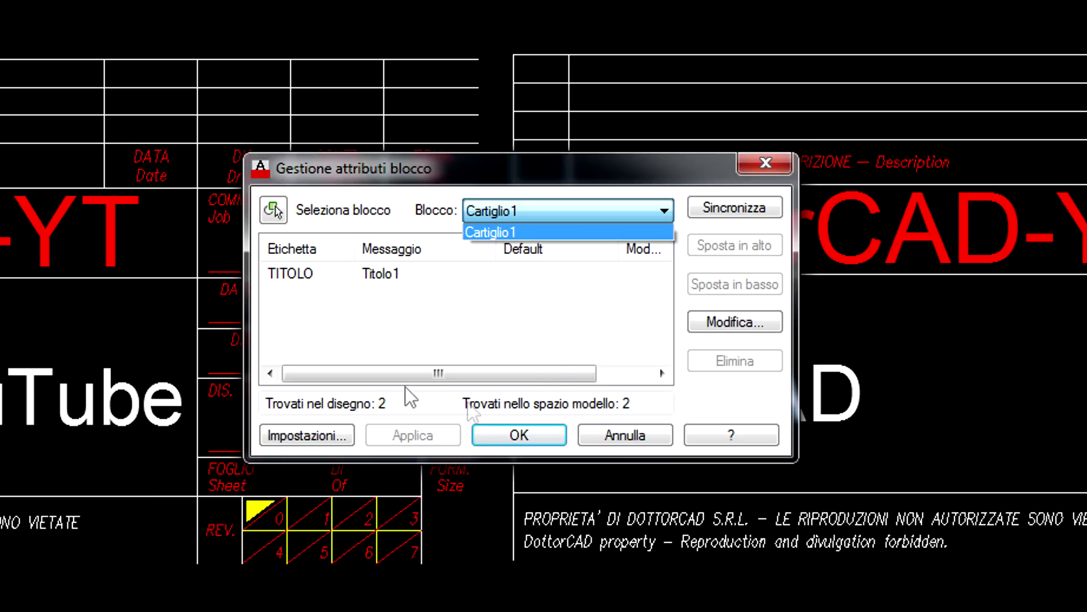
pyautogui.click(468, 329)
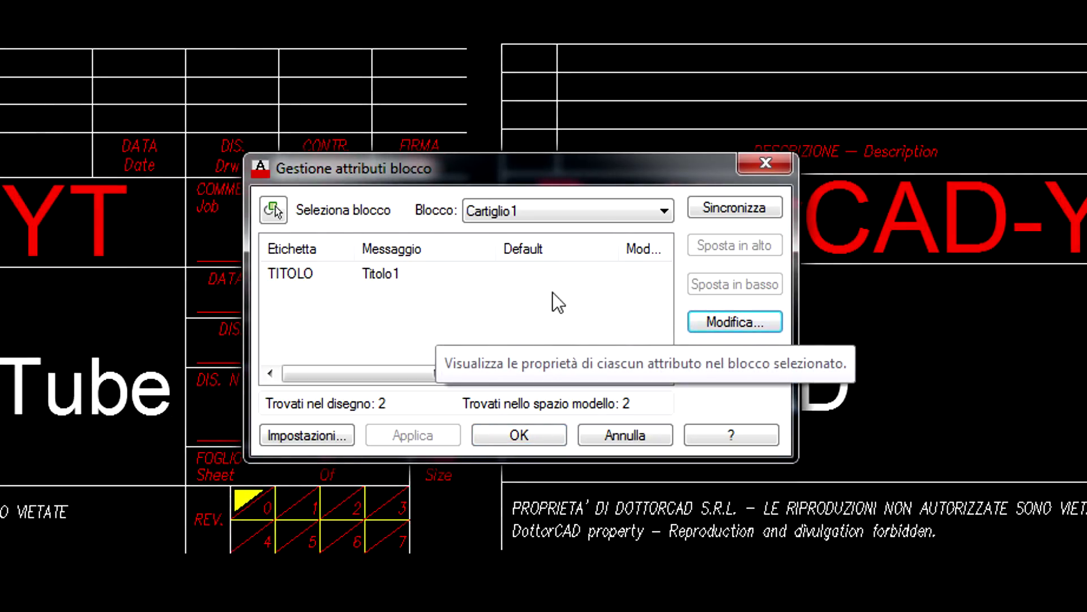
pyautogui.click(374, 274)
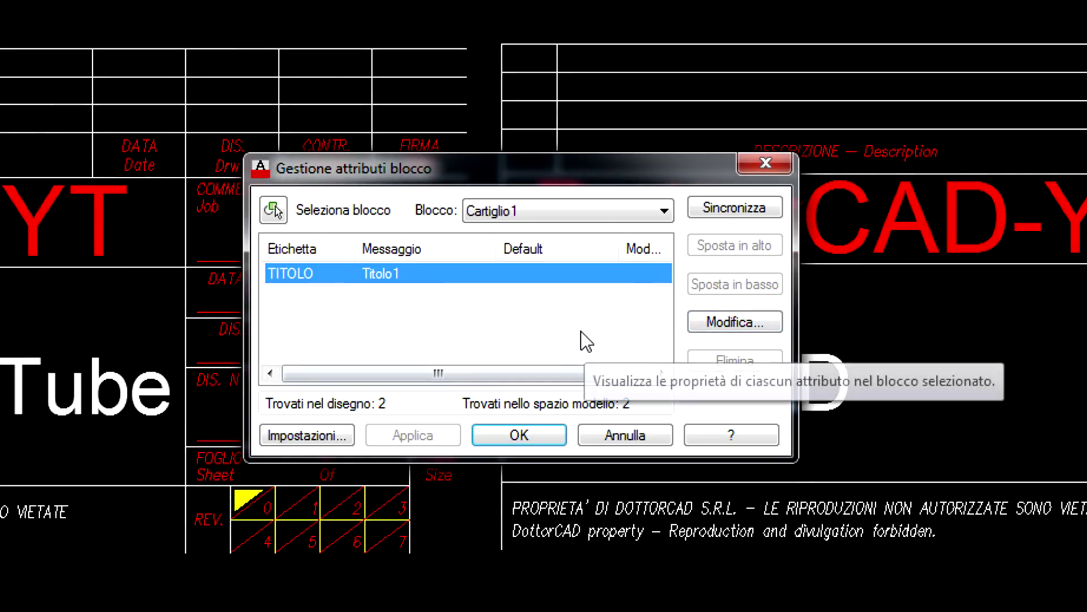
pyautogui.click(739, 324)
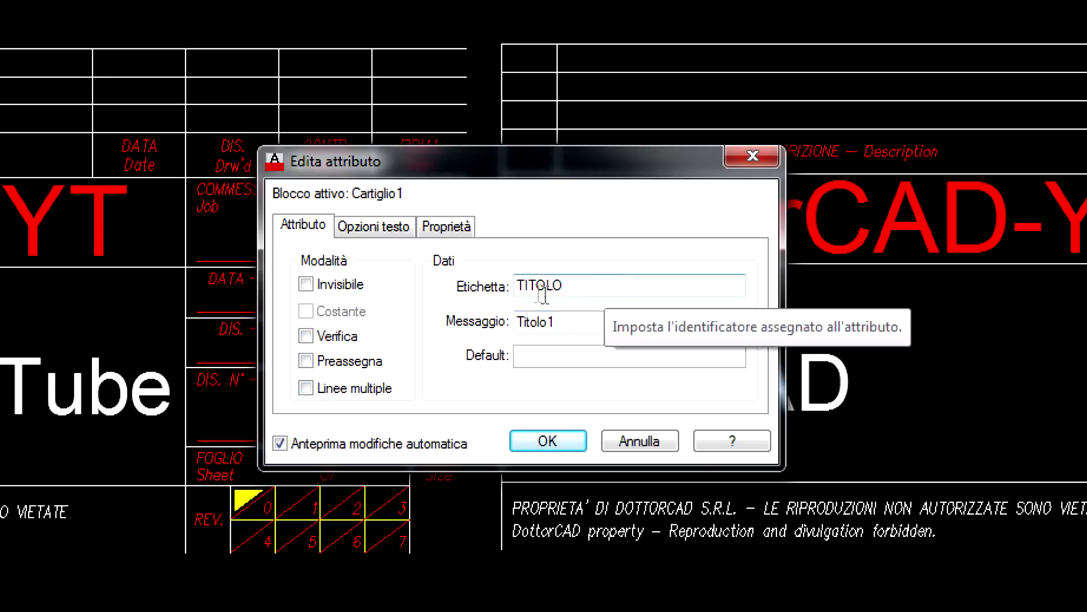
# Set the TITOLO attribute's oblique angle to 20 in its text options
pyautogui.click(360, 224)
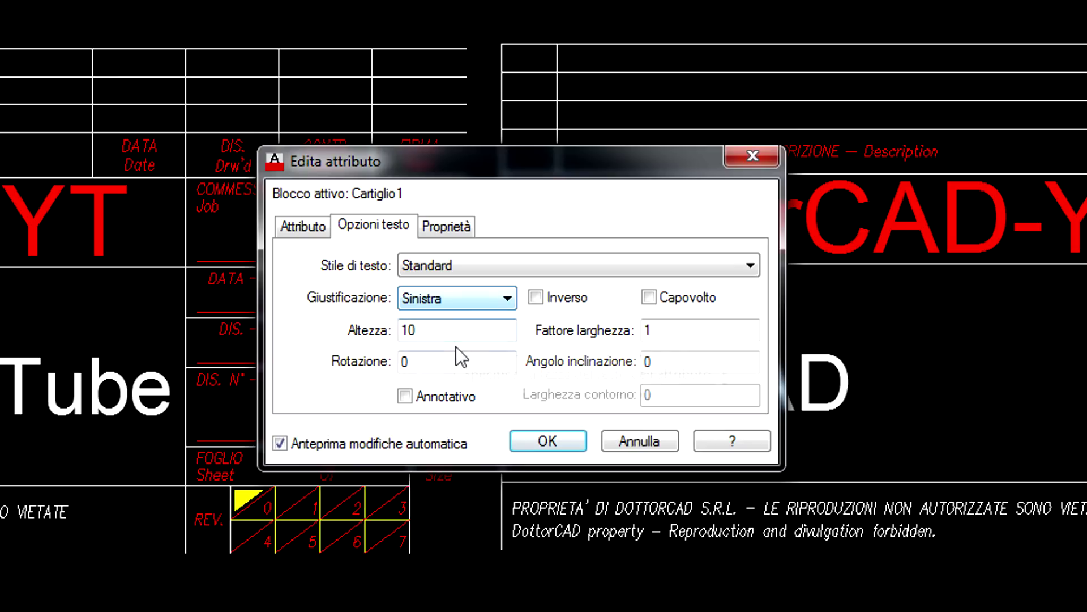
pyautogui.moveTo(456, 361)
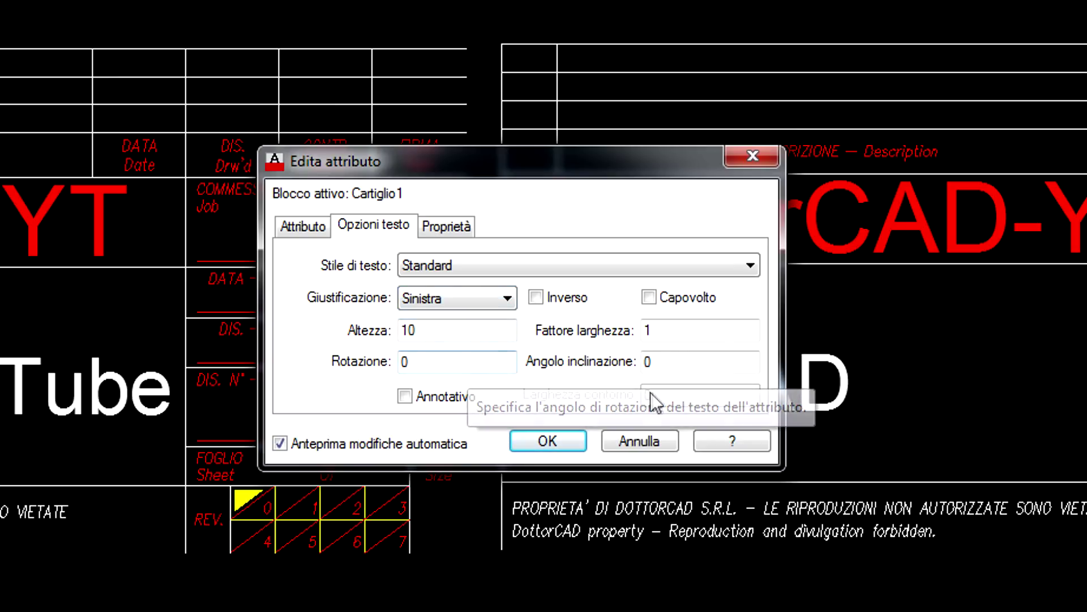
pyautogui.click(445, 226)
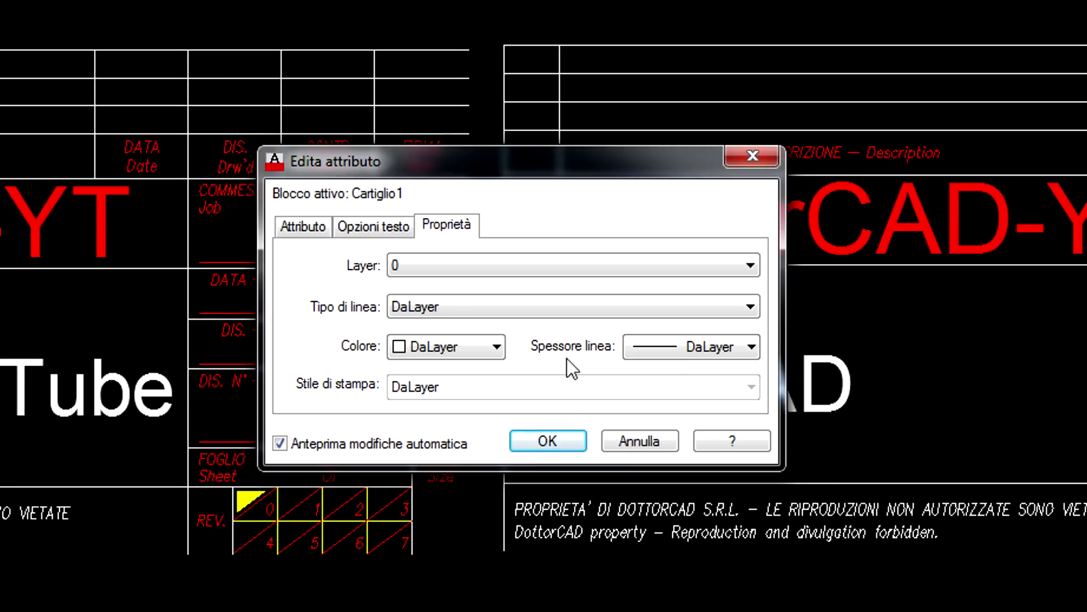
pyautogui.click(371, 227)
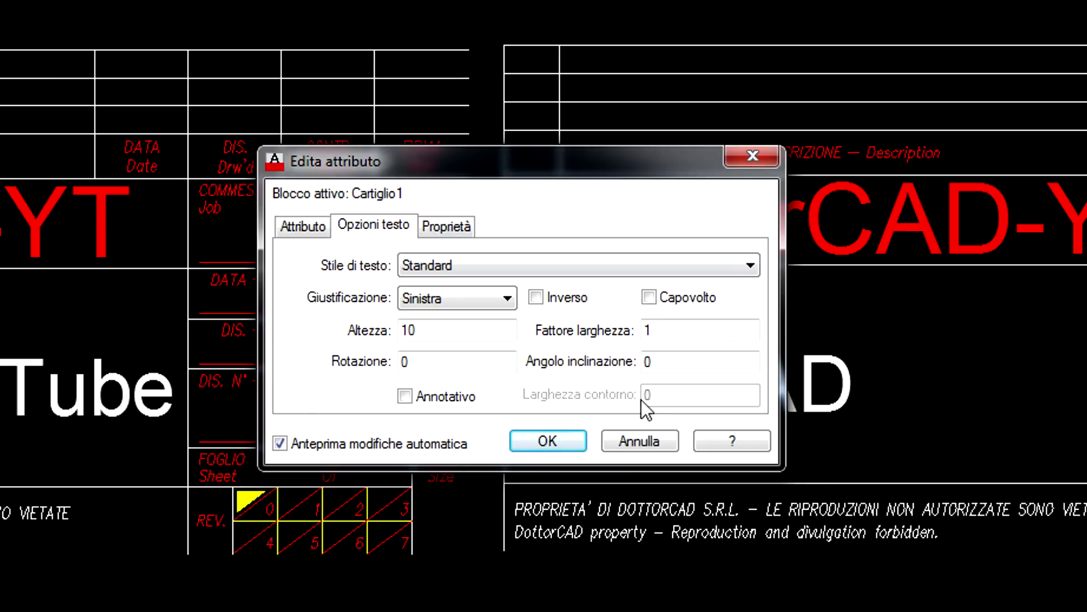
pyautogui.doubleClick(650, 367)
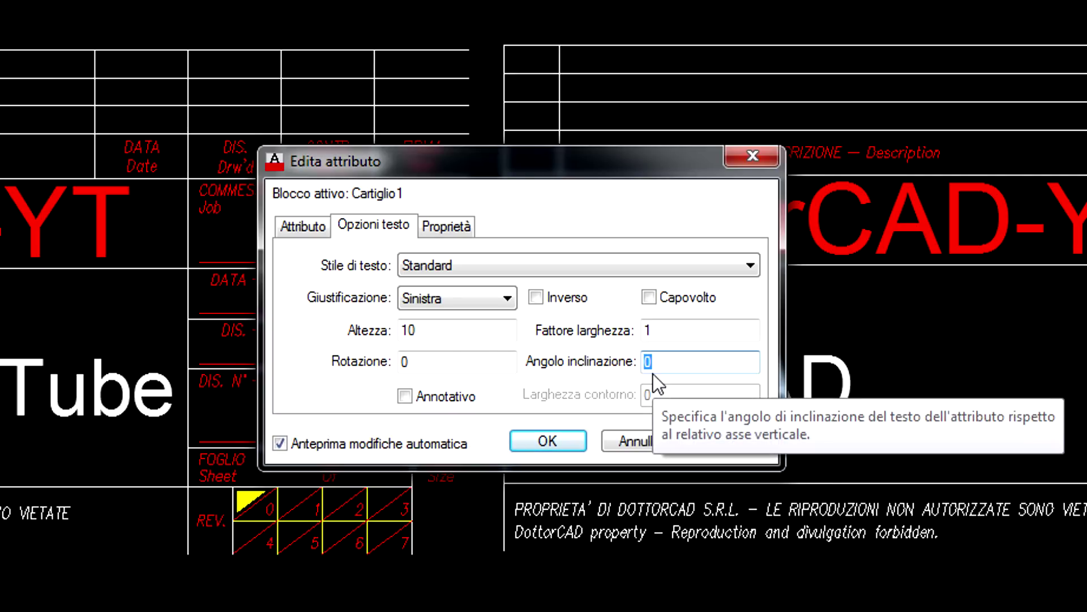
pyautogui.write('20')
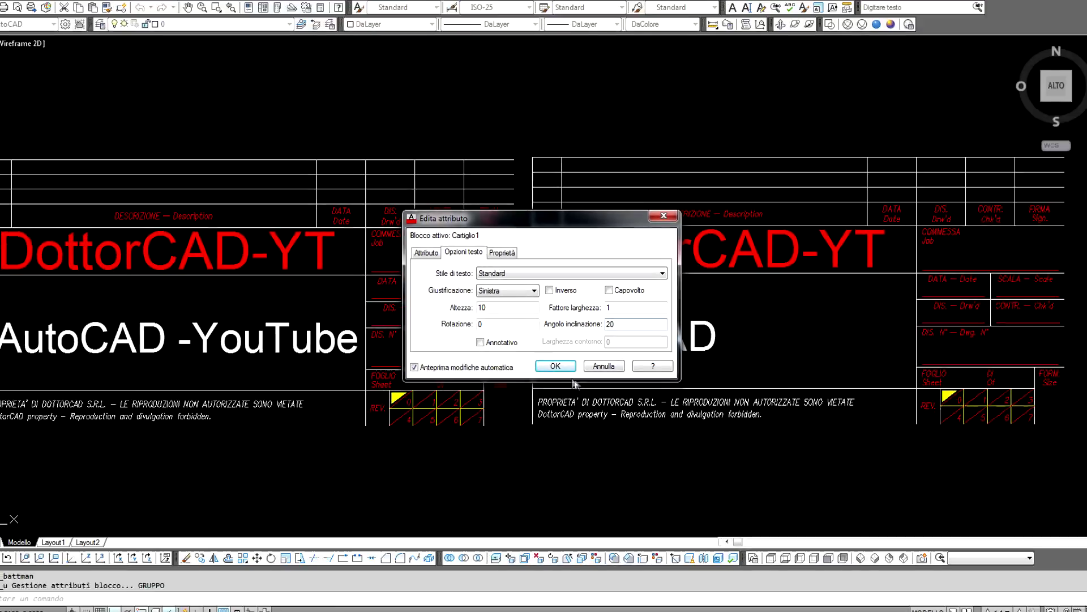
pyautogui.click(559, 358)
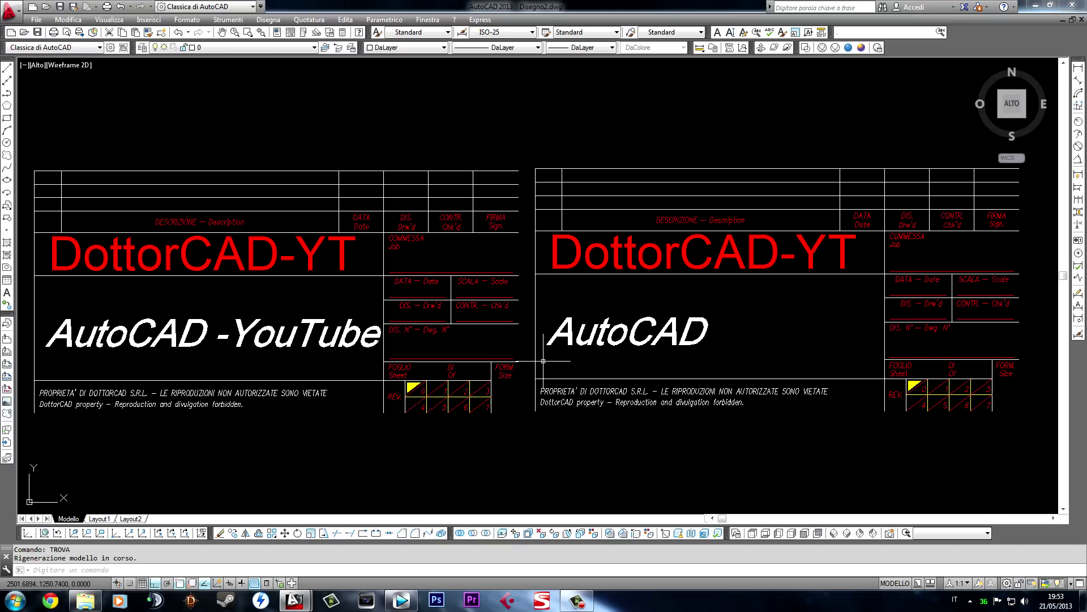
# Use TROVA to search the whole drawing for 'Autocad' with matches listed
pyautogui.write('trova')
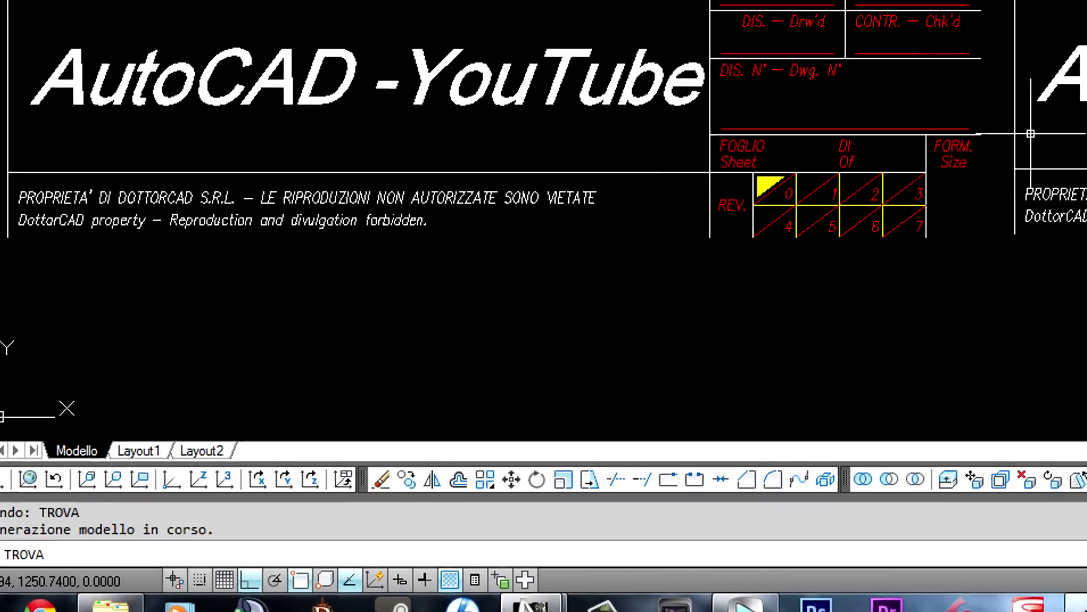
pyautogui.press('Return')
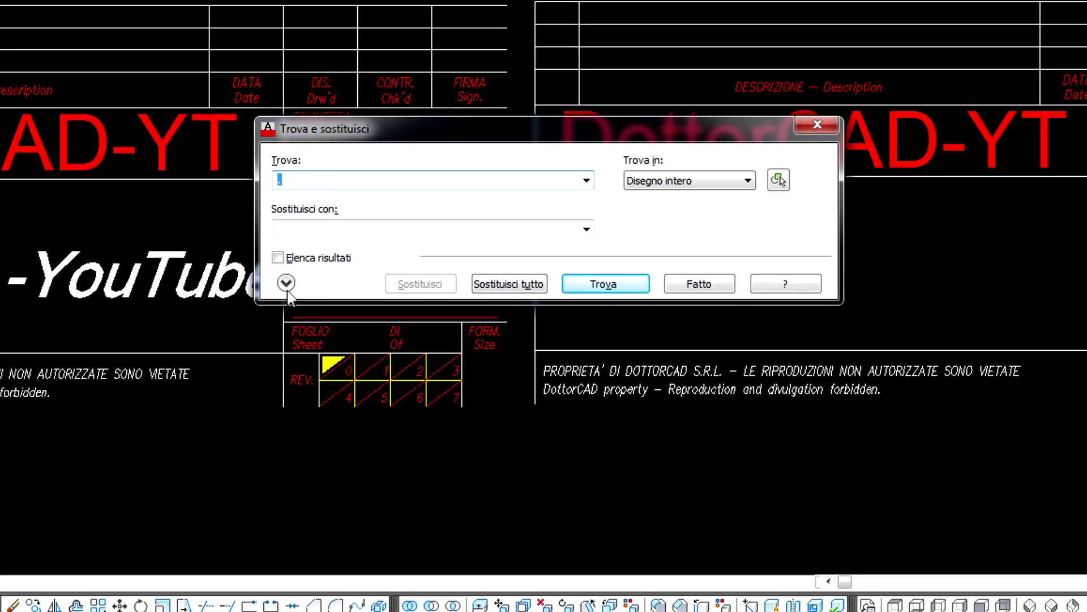
pyautogui.click(286, 282)
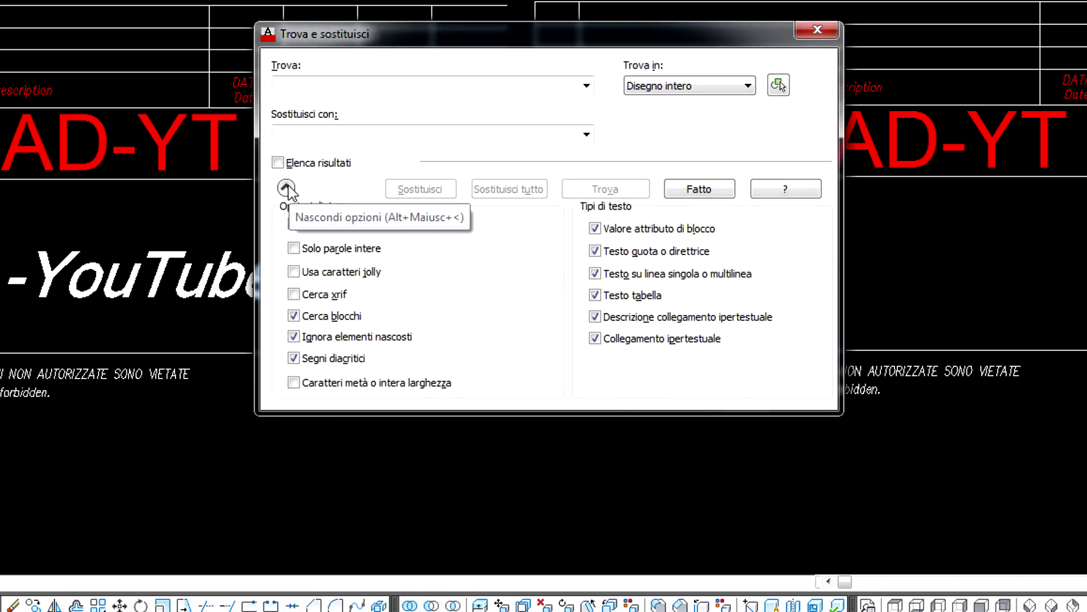
pyautogui.click(277, 162)
pyautogui.click(362, 83)
pyautogui.write('Autocad')
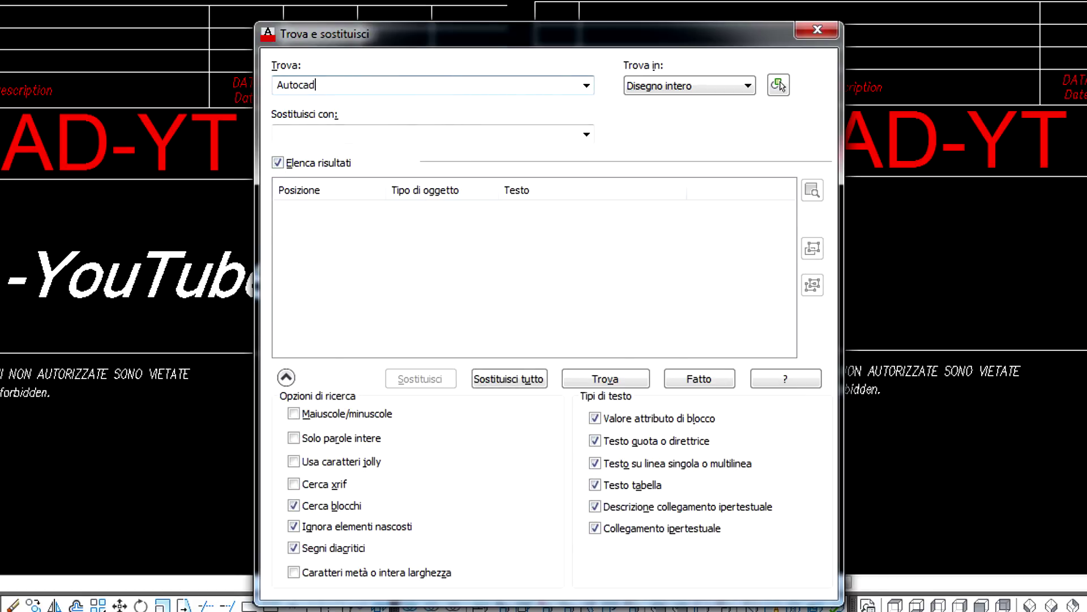
pyautogui.click(607, 387)
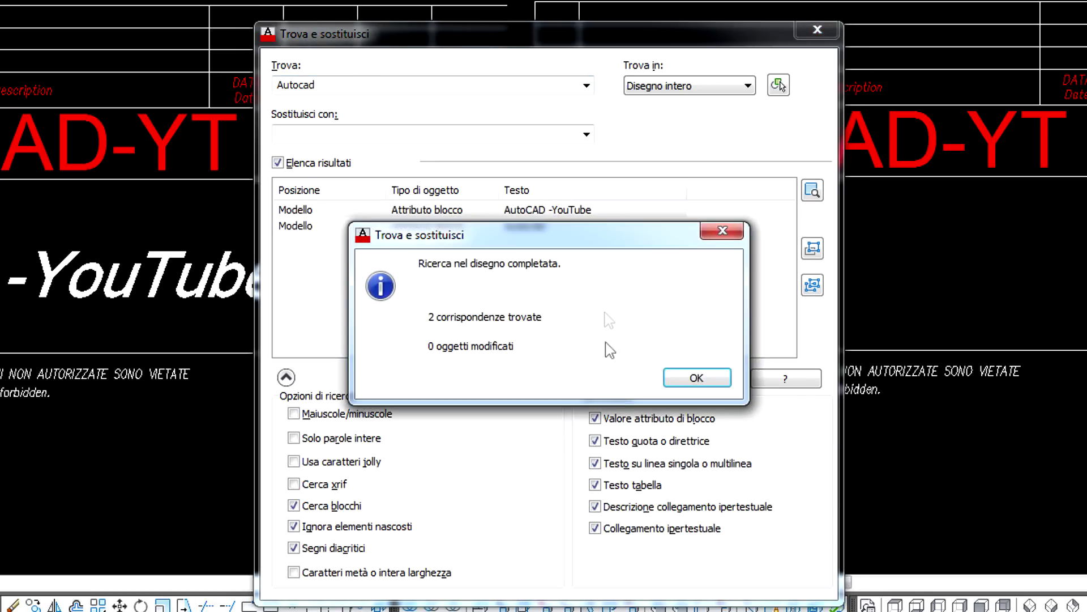
pyautogui.click(687, 384)
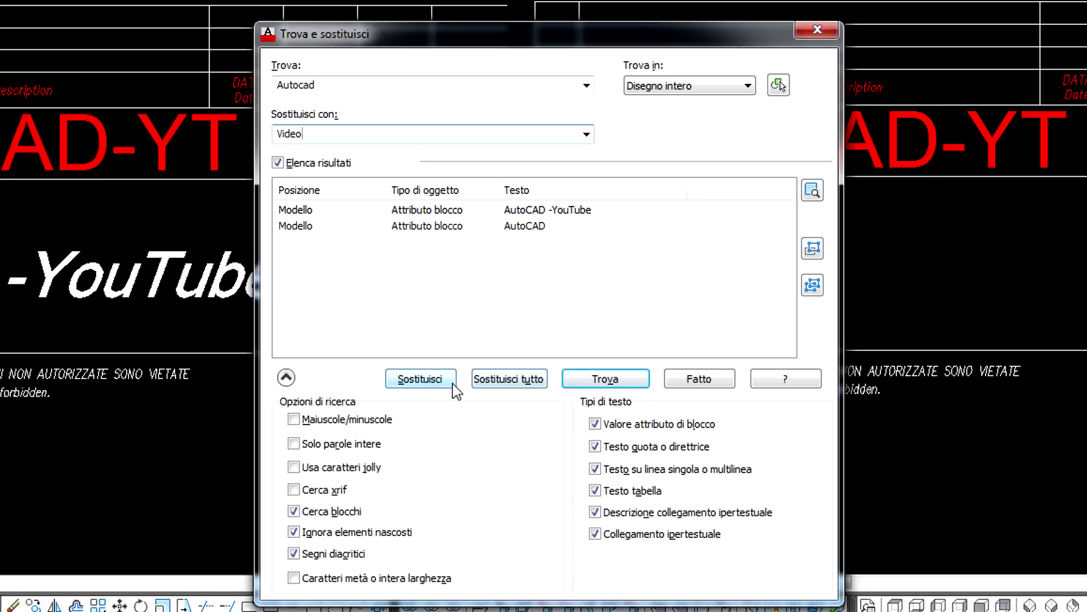
# Replace every 'AutoCAD' match with 'Video' and close Find and Replace
pyautogui.click(407, 213)
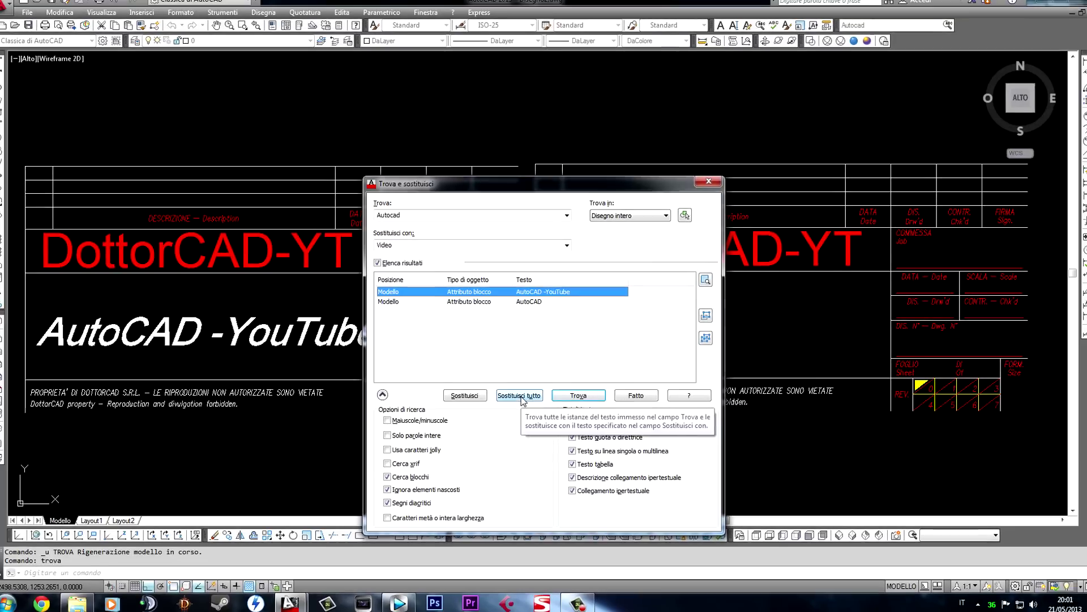
pyautogui.click(521, 396)
pyautogui.click(628, 398)
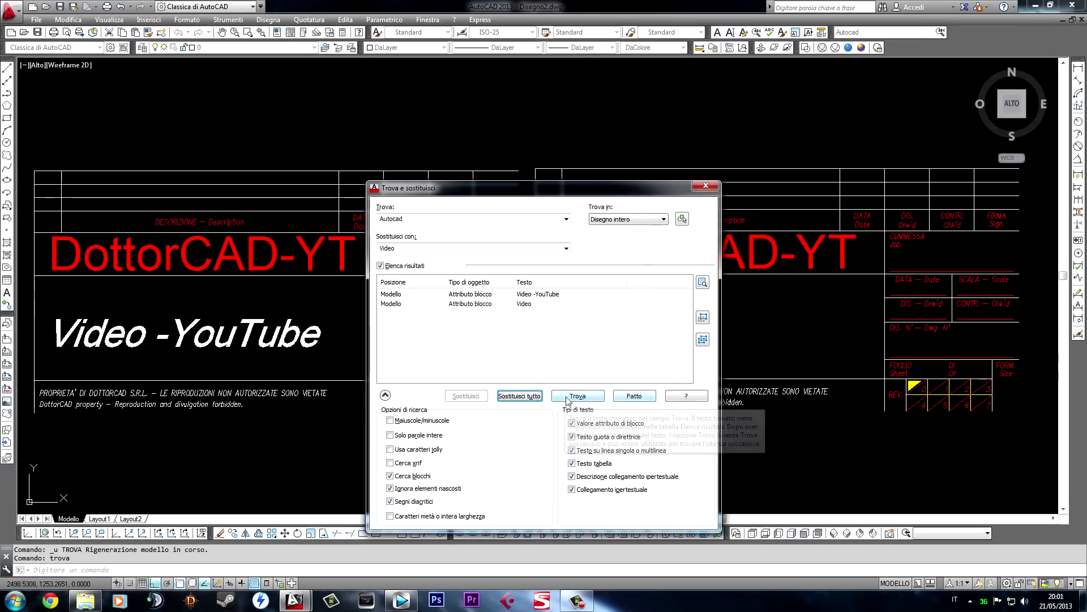
pyautogui.click(706, 187)
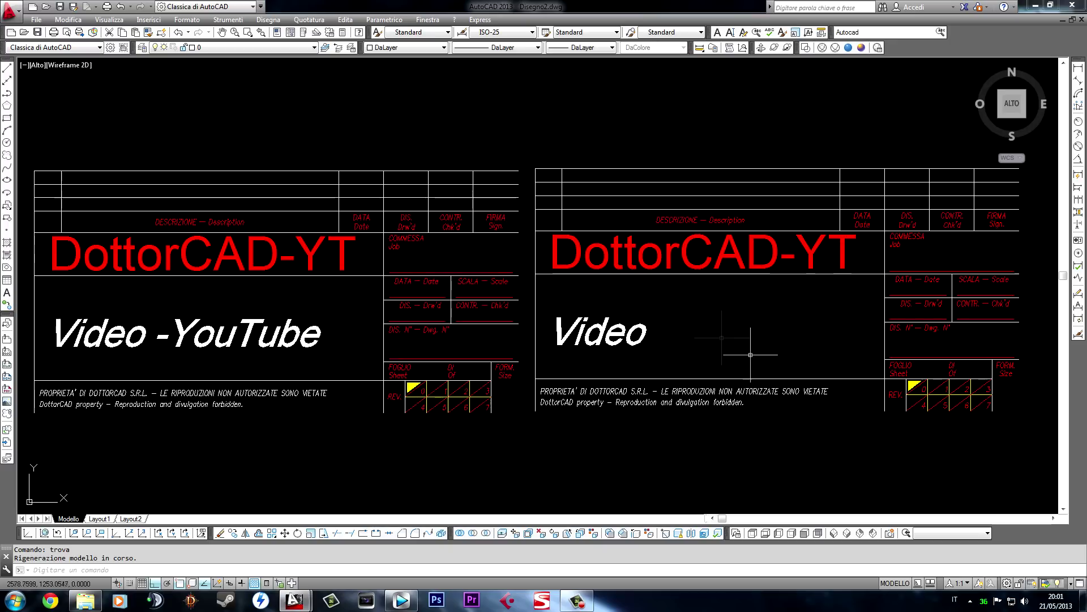